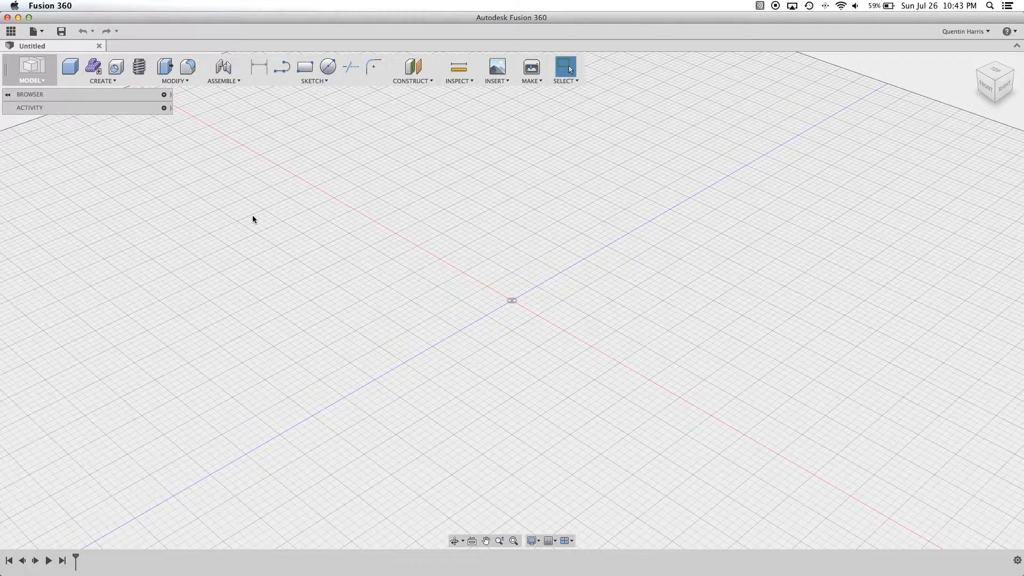
- Start a sketch on the front plane and draw a horizontal line about 1.5 in long above and right of the origin
left_click(293, 82)
left_click(302, 70)
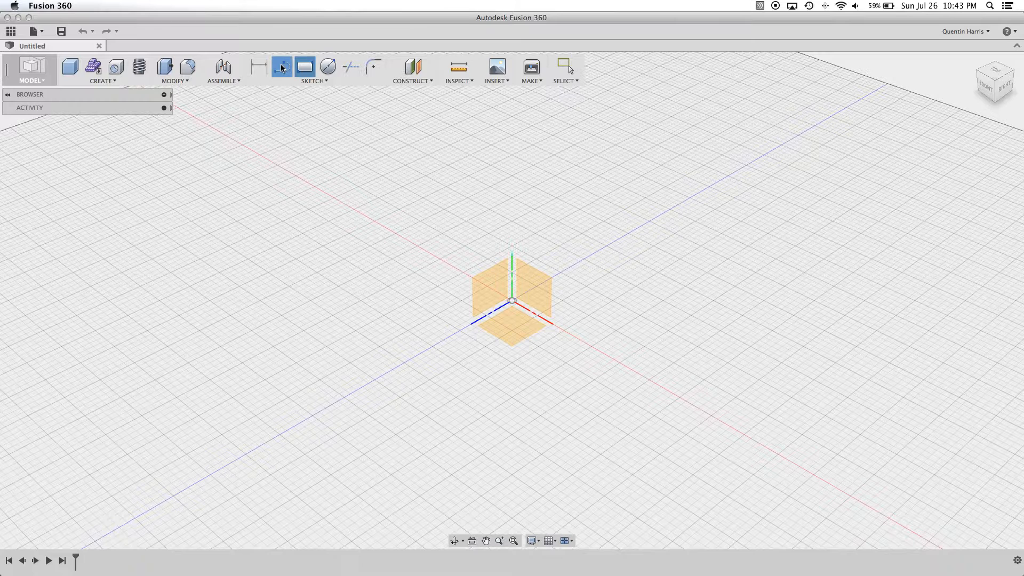
left_click(281, 67)
left_click(541, 299)
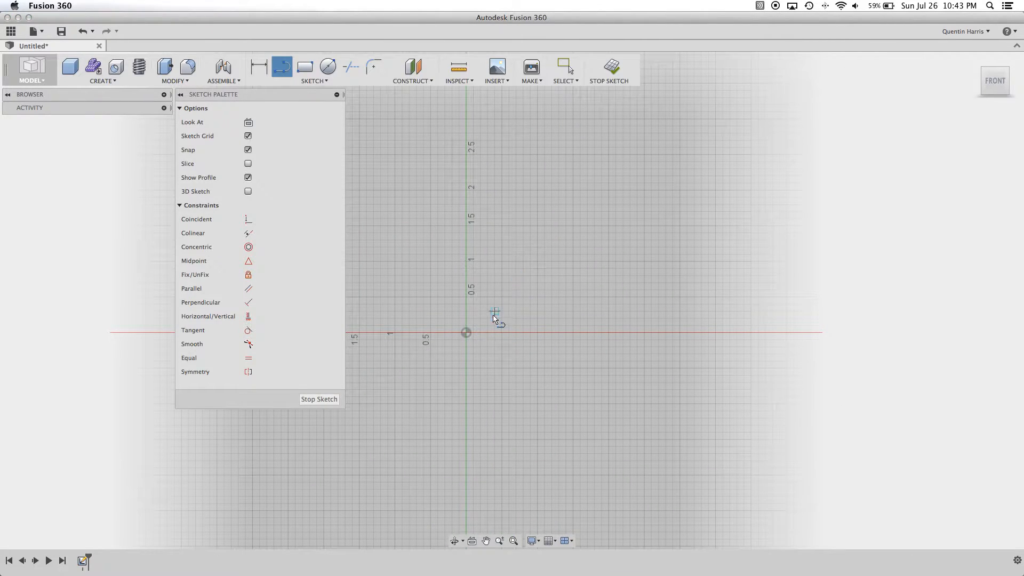
left_click(495, 268)
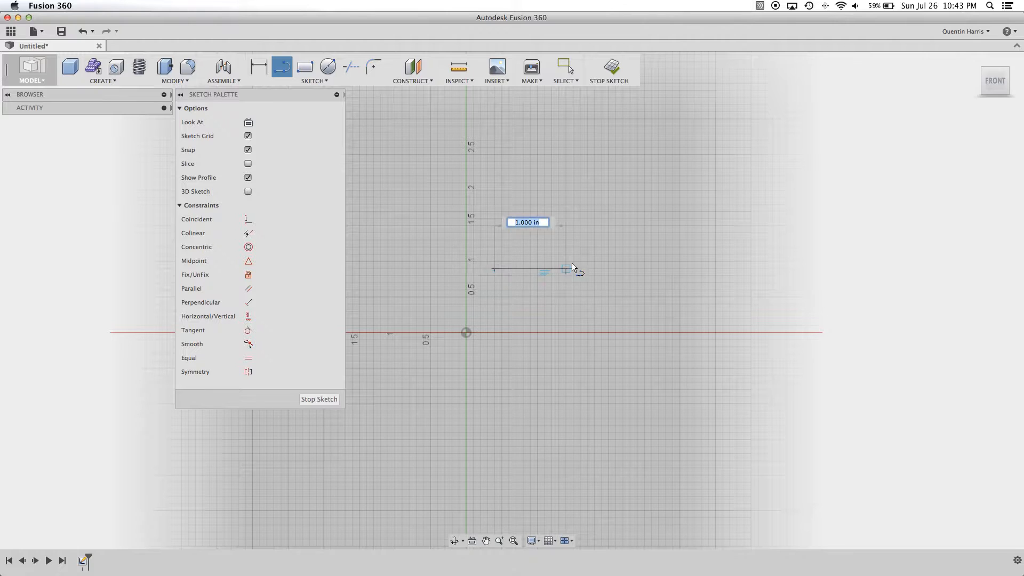
left_click(602, 268)
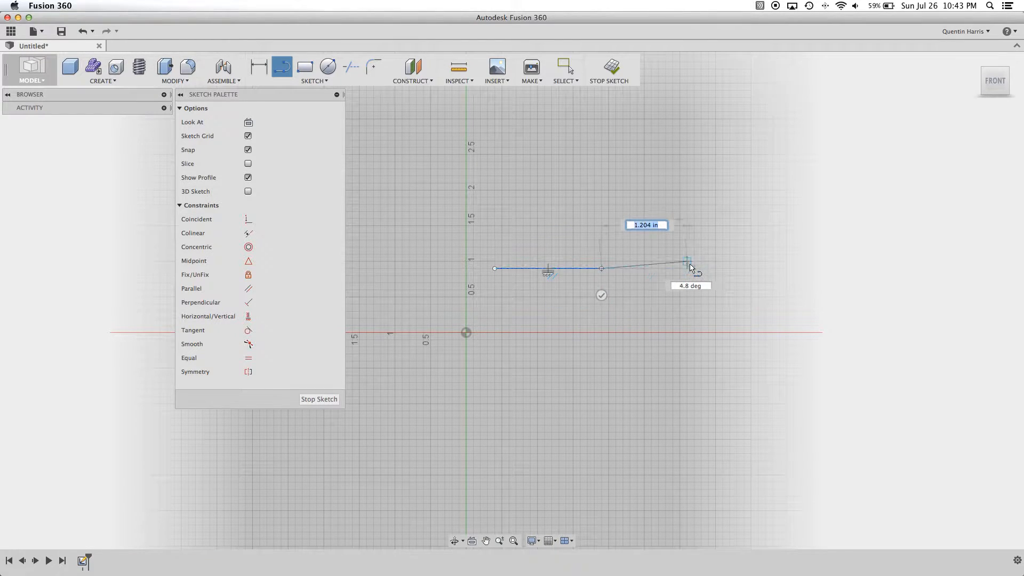
key("Escape")
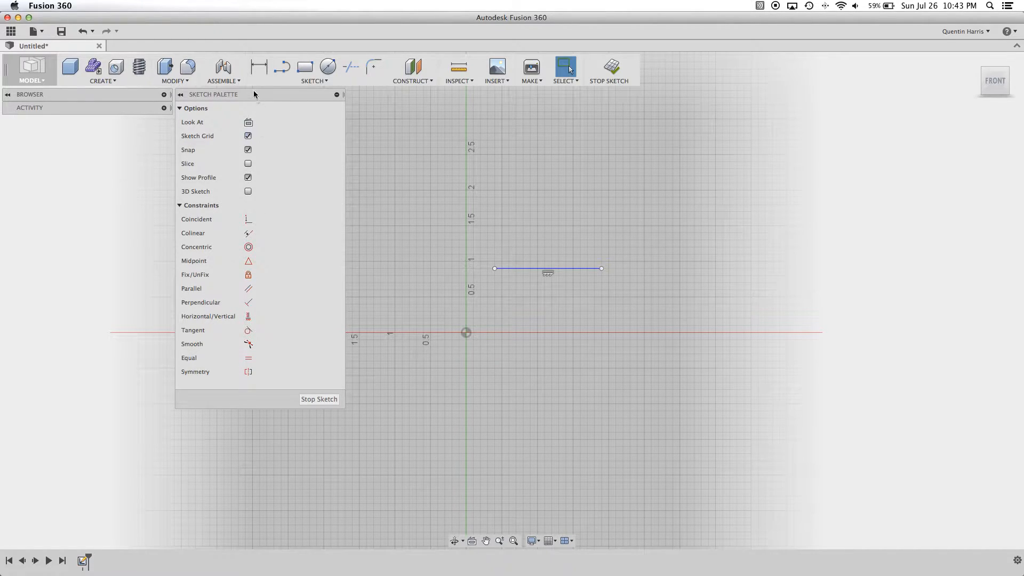
- Draw a separate line sloping down to the right, starting above the horizontal line's right end
left_click(281, 67)
left_click(587, 197)
left_click(678, 275)
key("Escape")
- Try a Coincident constraint between the horizontal line and the sloping line's upper endpoint, and undo it
left_click(249, 219)
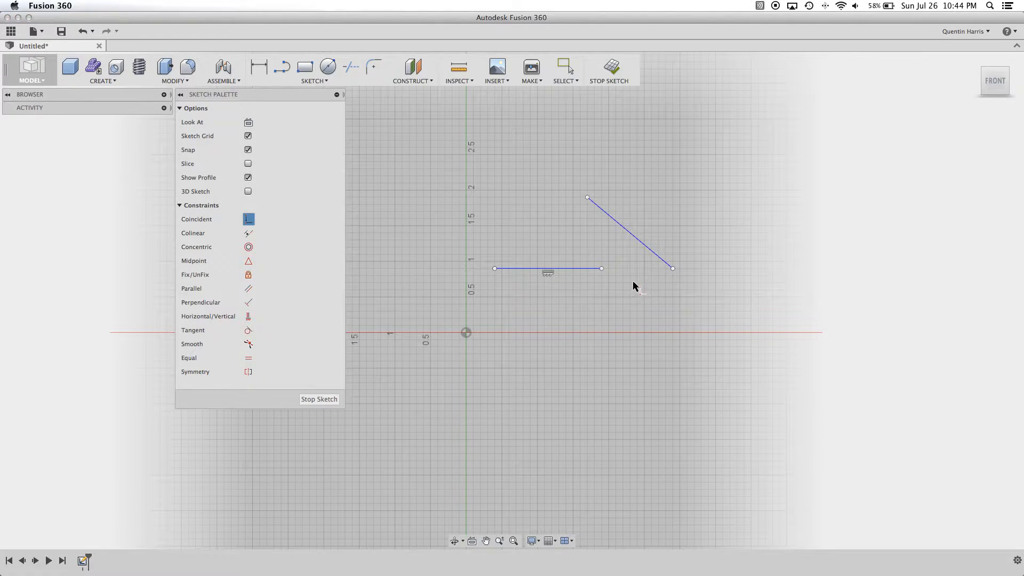
left_click(579, 269)
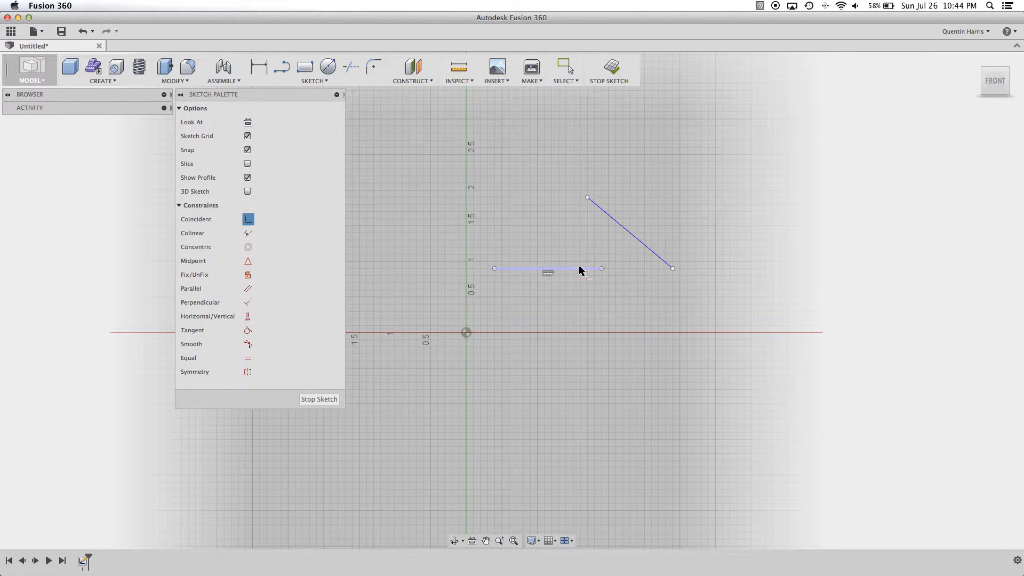
left_click(586, 198)
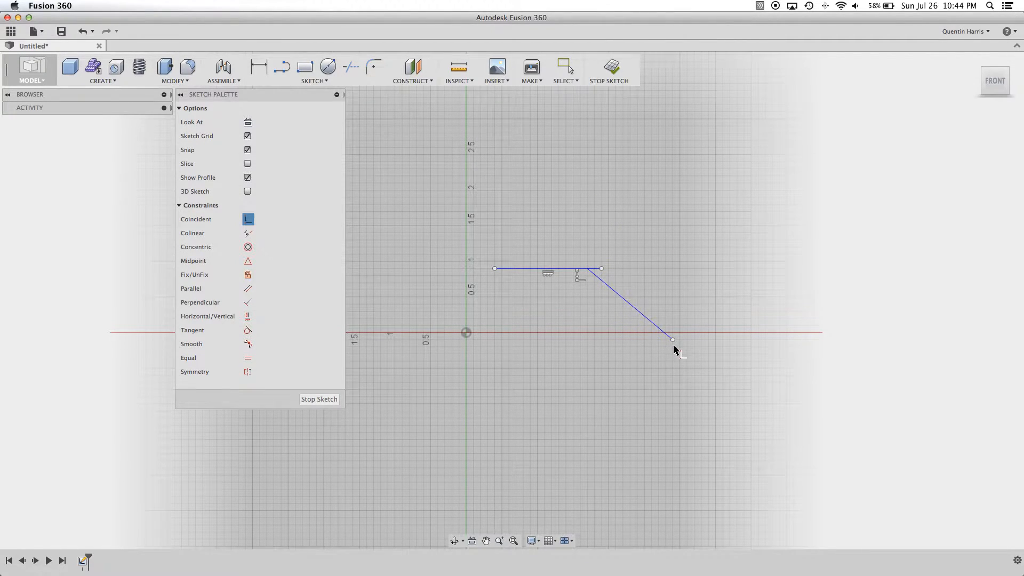
key("Escape")
mouse_move(672, 339)
left_mouse_down()
mouse_move(559, 370)
mouse_move(694, 233)
mouse_move(548, 246)
mouse_move(775, 111)
mouse_move(590, 246)
mouse_move(668, 332)
mouse_move(661, 256)
mouse_move(539, 347)
mouse_move(686, 332)
left_mouse_up()
left_click(83, 33)
left_click(83, 34)
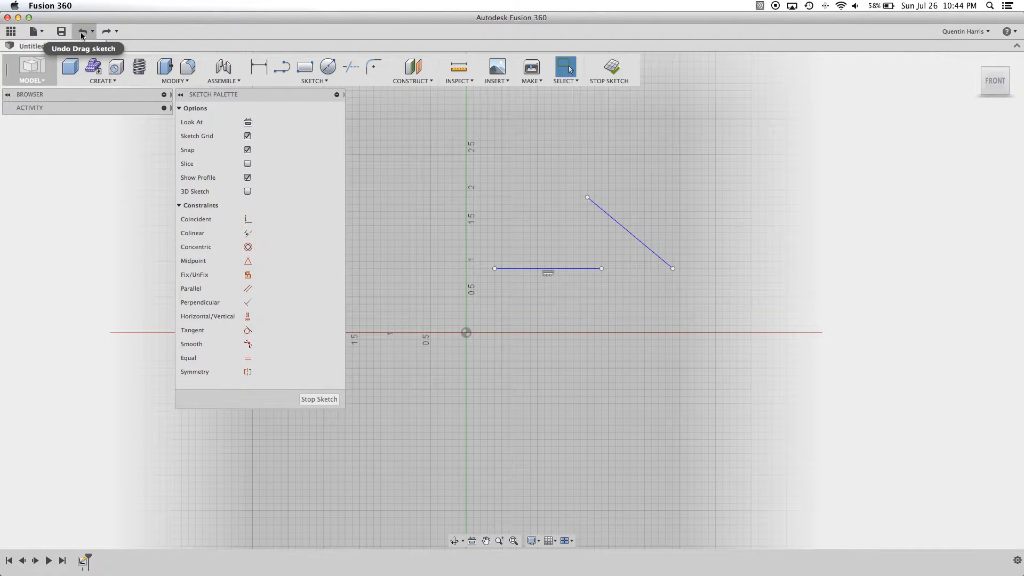
- Make the sloping line colinear with the horizontal line and move the lines to test the constraint
left_click(248, 233)
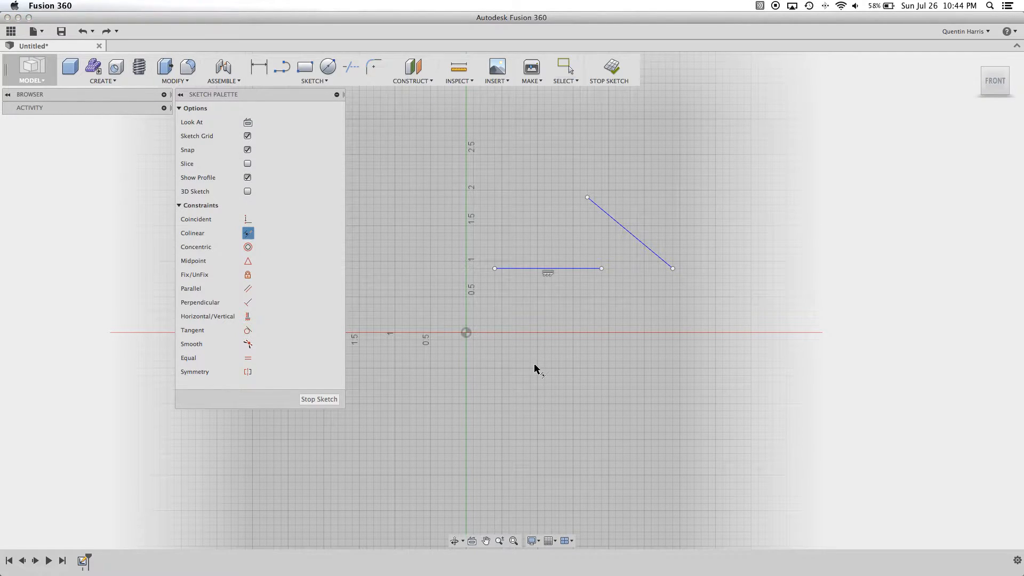
left_click(582, 268)
left_click(633, 236)
key("Escape")
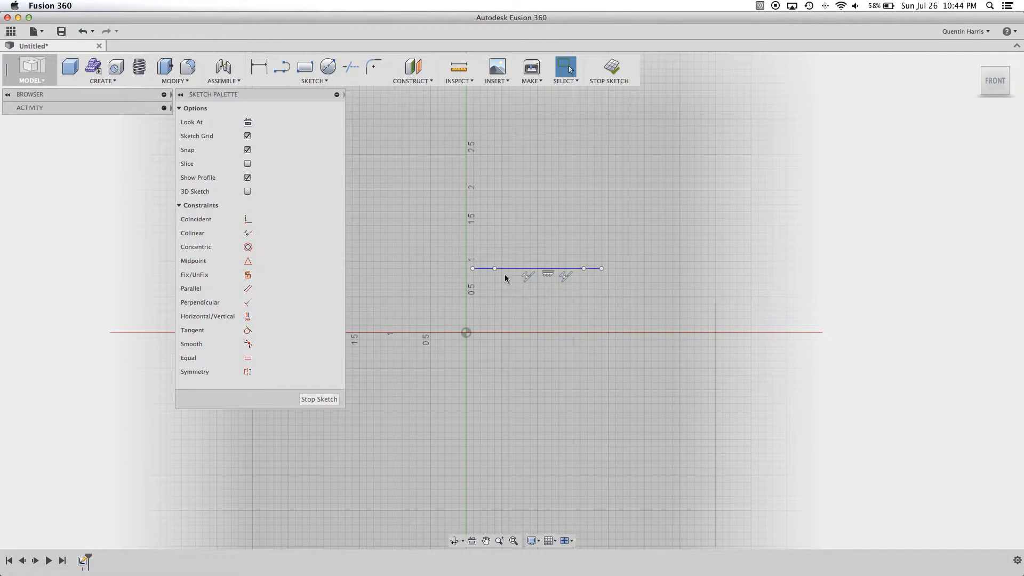
mouse_move(547, 269)
left_mouse_down()
mouse_move(661, 270)
mouse_move(651, 255)
mouse_move(663, 254)
mouse_move(527, 265)
mouse_move(706, 124)
mouse_move(686, 331)
mouse_move(571, 230)
mouse_move(420, 183)
mouse_move(798, 226)
mouse_move(642, 231)
mouse_move(624, 252)
mouse_move(625, 241)
mouse_move(644, 237)
mouse_move(466, 258)
mouse_move(473, 251)
left_mouse_up()
mouse_move(714, 237)
left_mouse_down()
mouse_move(722, 226)
mouse_move(651, 252)
left_mouse_up()
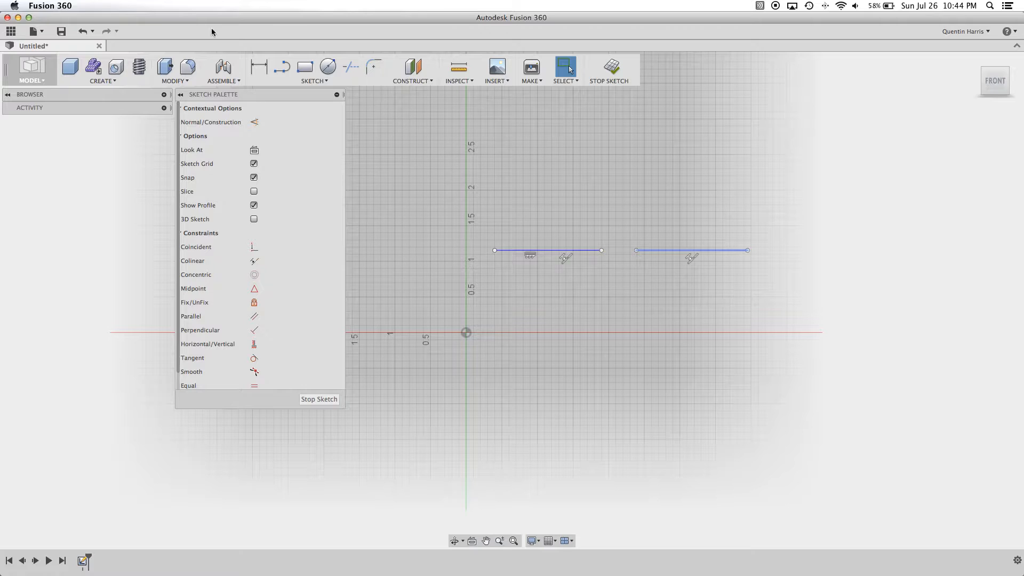
- Undo the test moves of the colinear lines and delete both lines from the sketch
left_click(83, 31)
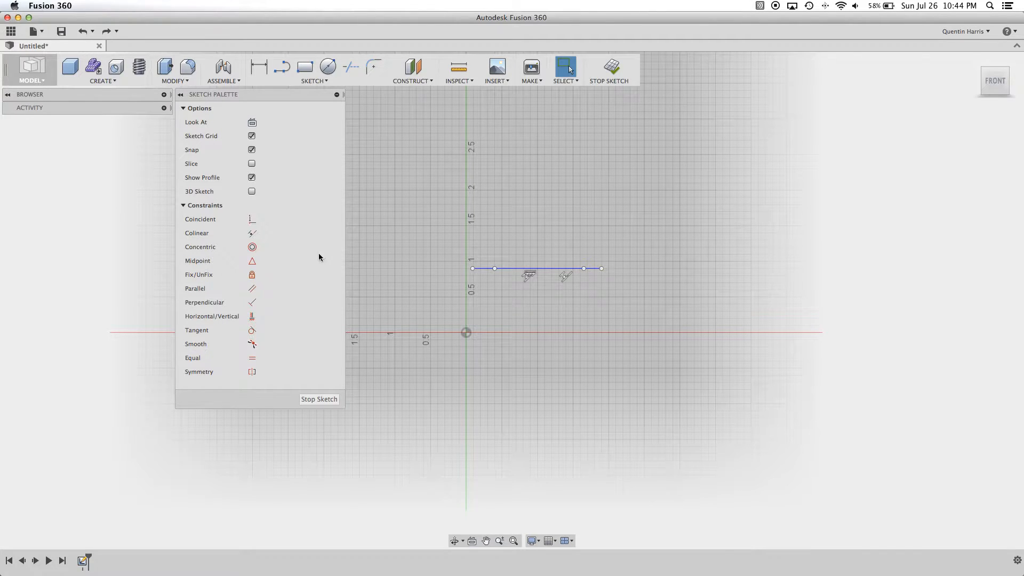
left_click_drag(629, 238, 444, 291)
key("Delete")
- Draw two center-diameter circles side by side above the horizontal axis, the right one slightly larger and higher
left_click(328, 66)
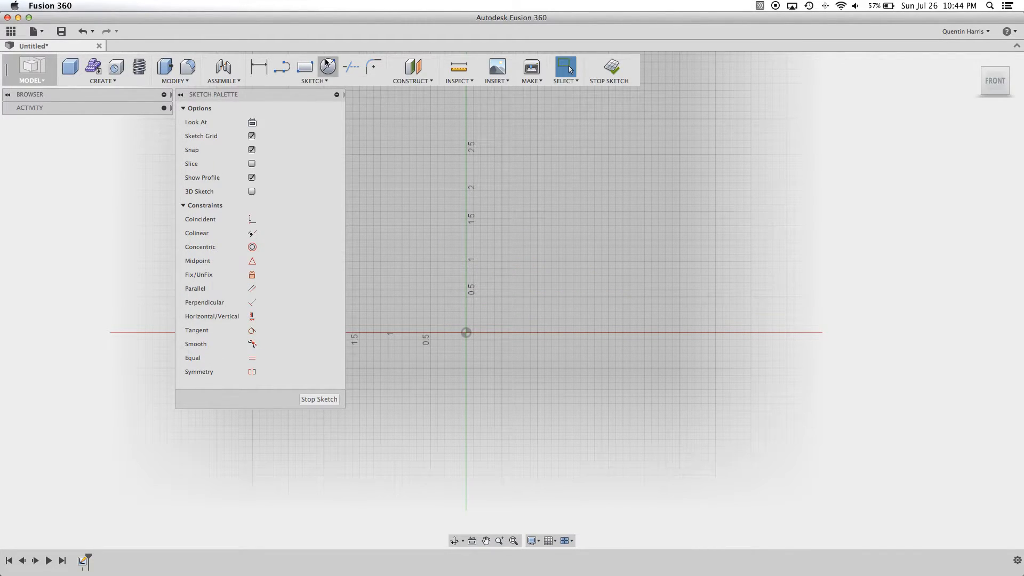
left_click(501, 205)
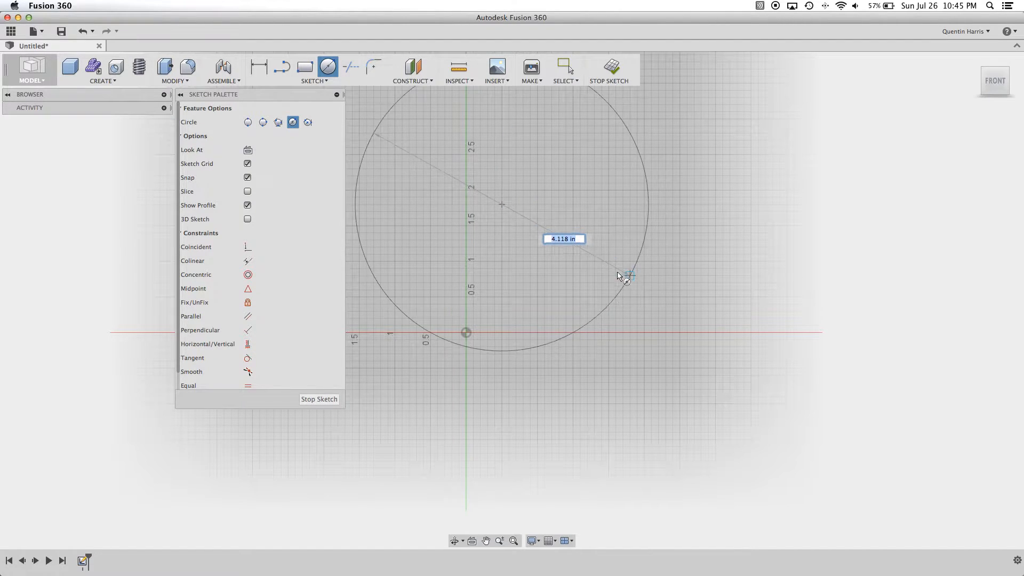
left_click(559, 255)
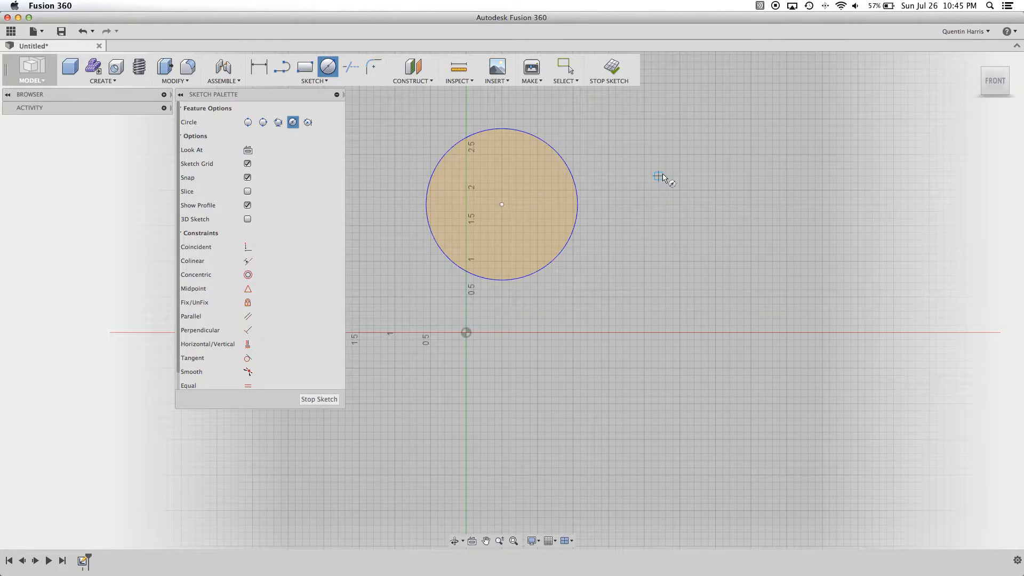
left_click(658, 155)
left_click(720, 237)
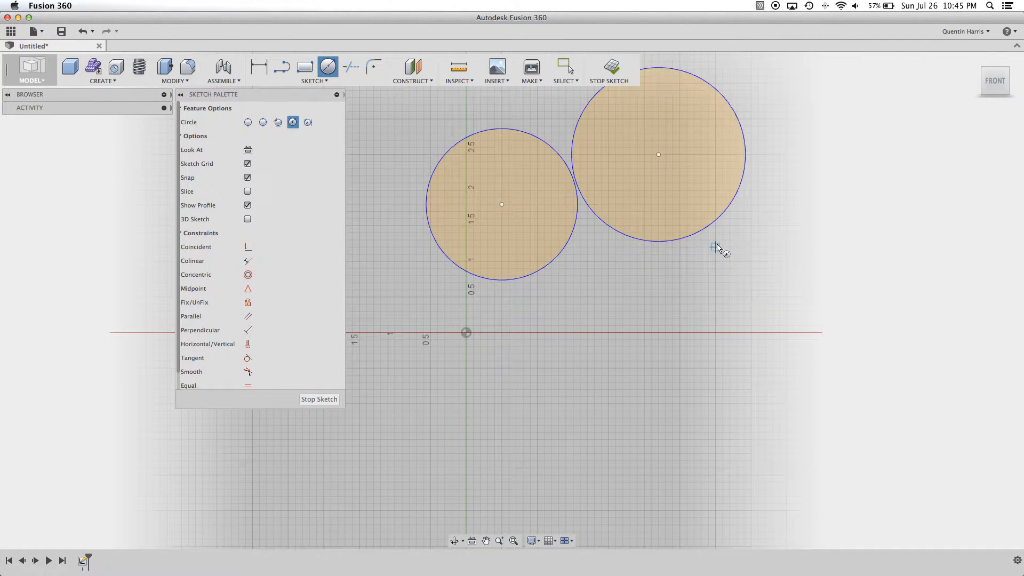
key("Escape")
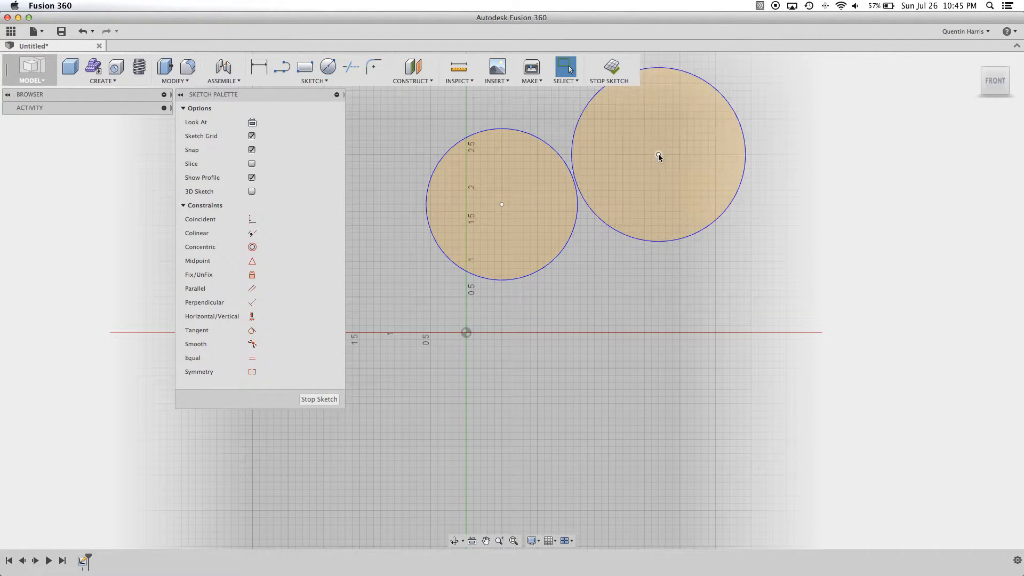
- Select the center points of the two circles to check which constraints can be applied to them
left_click(658, 154)
left_click(502, 205)
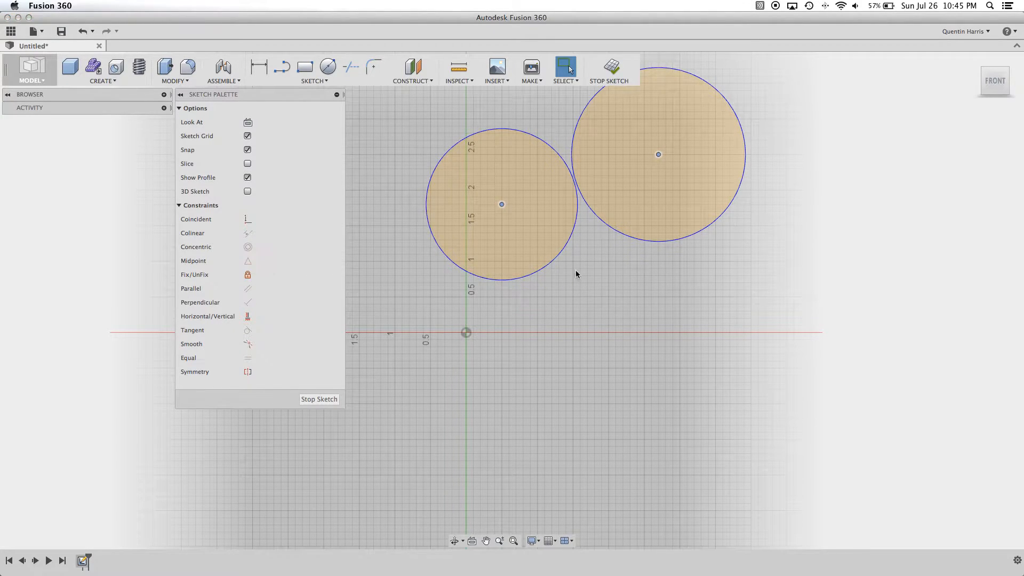
left_click(575, 265)
left_click(502, 204)
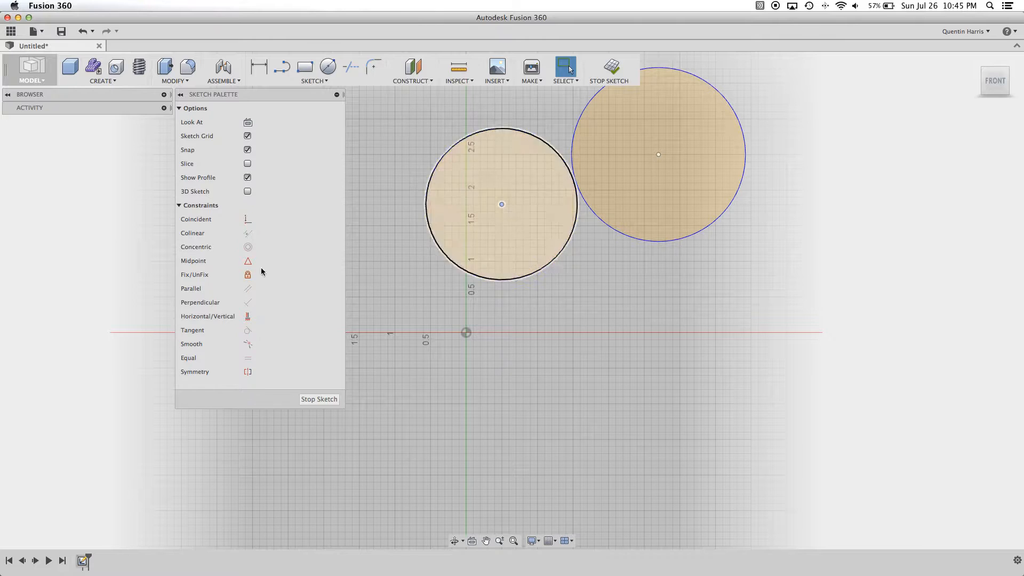
left_click(658, 154)
- Apply a Concentric constraint to the two circles and move them together to the right by their shared center
left_click(526, 131)
left_click(525, 130)
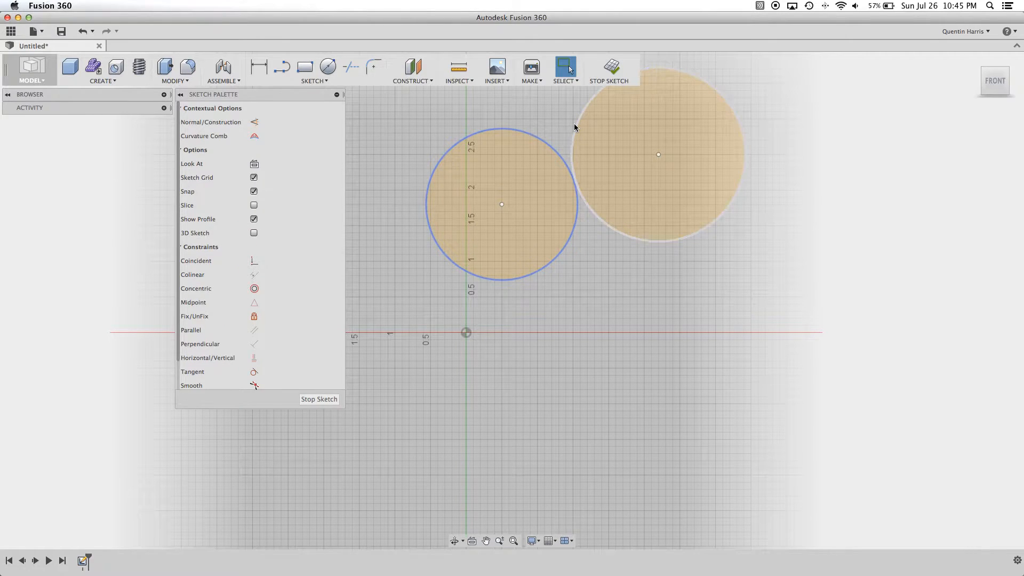
left_click(574, 122, "shift")
left_click(259, 288)
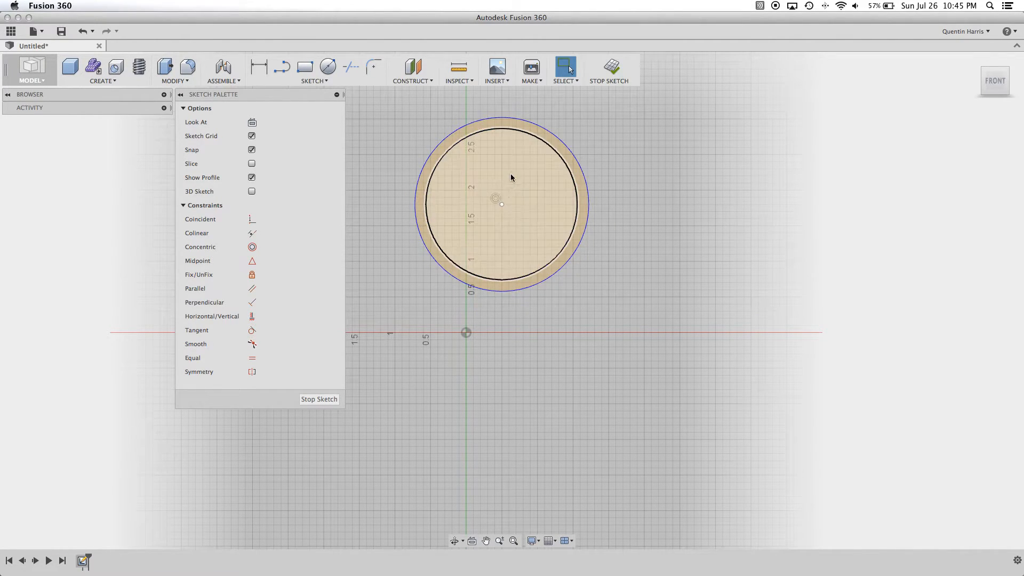
mouse_move(502, 204)
left_mouse_down()
mouse_move(674, 158)
mouse_move(715, 231)
mouse_move(728, 183)
mouse_move(590, 220)
mouse_move(558, 211)
left_mouse_up()
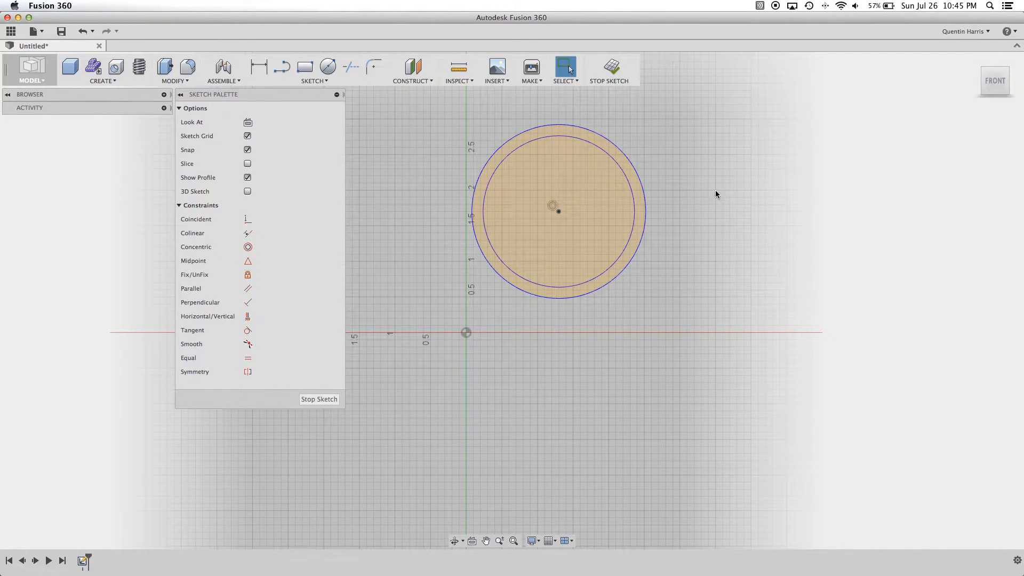
- Try extruding the ring between the two concentric circles 1.20 in as a new body
middle_click_drag(673, 271, 658, 219, "shift")
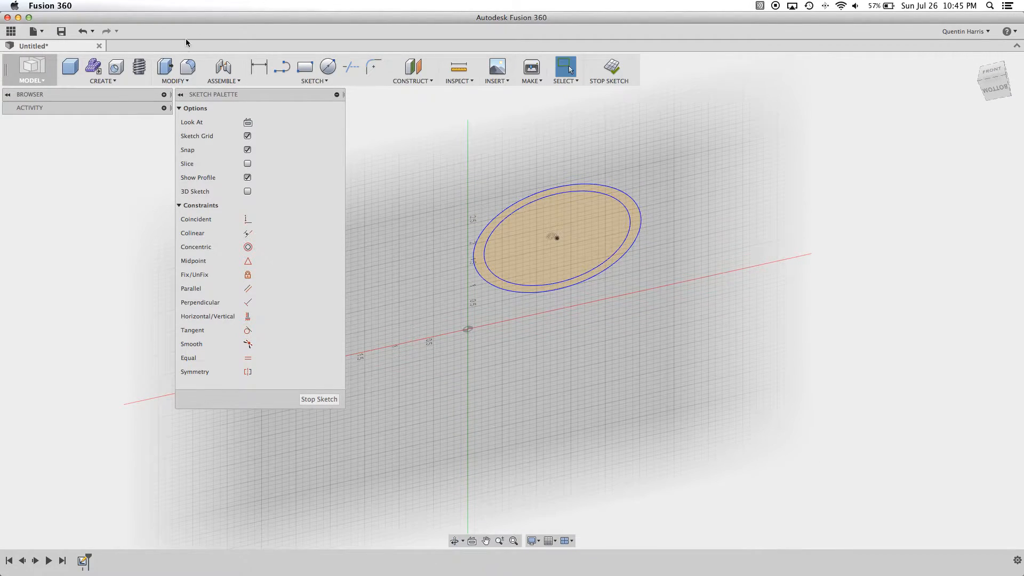
left_click(164, 67)
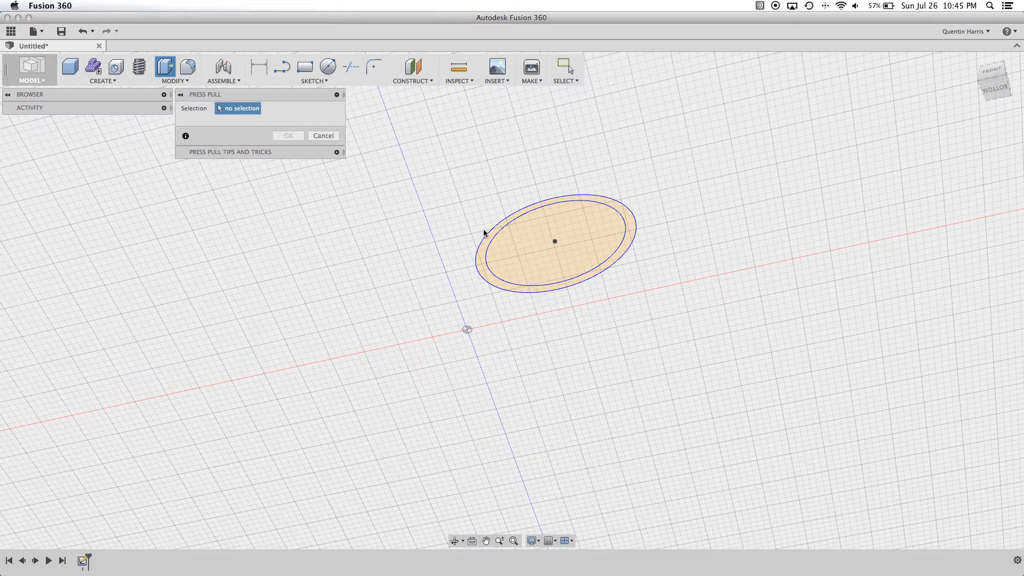
left_click(486, 243)
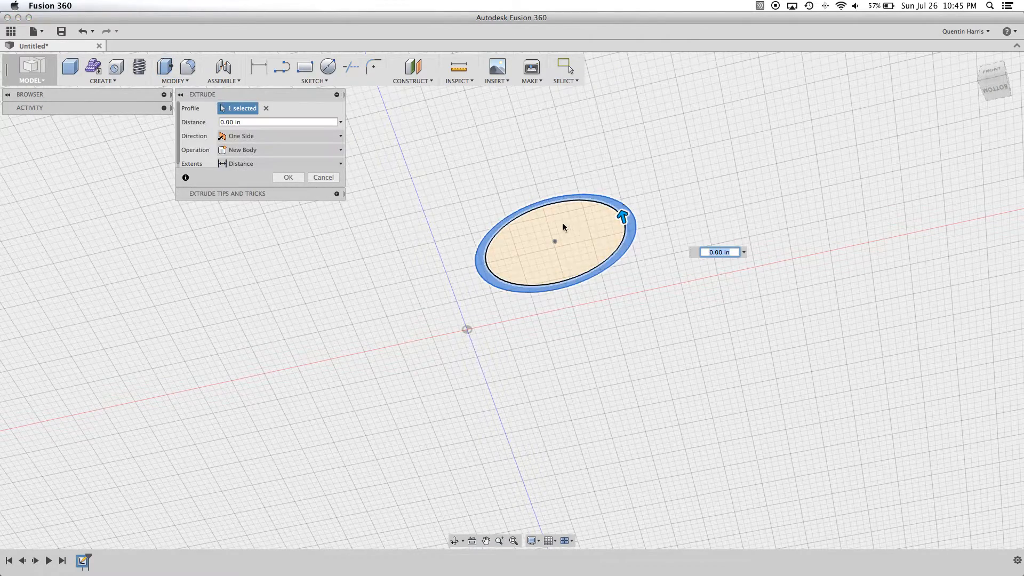
left_click_drag(622, 216, 605, 147)
middle_click_drag(529, 231, 418, 163, "shift")
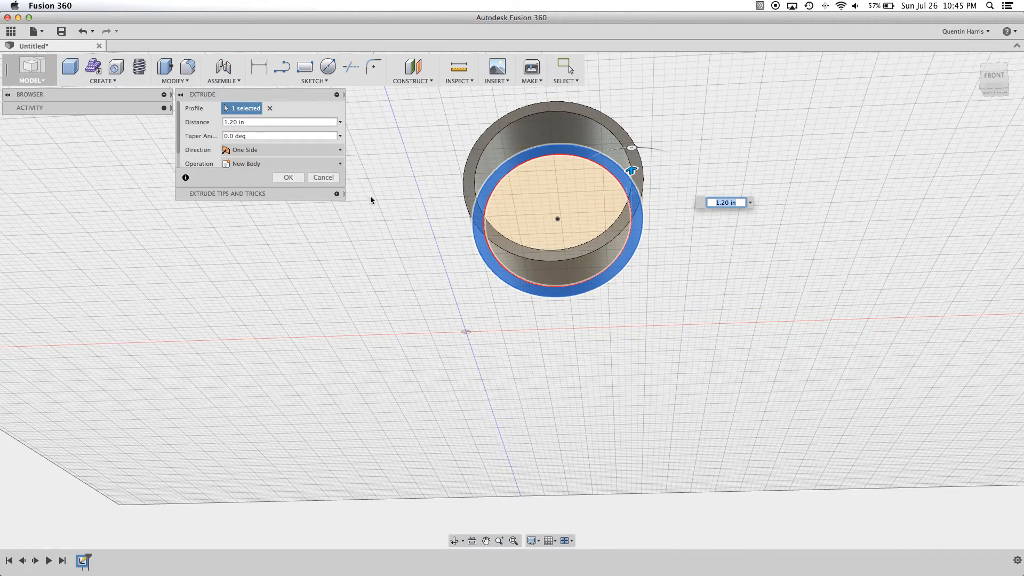
left_click(322, 177)
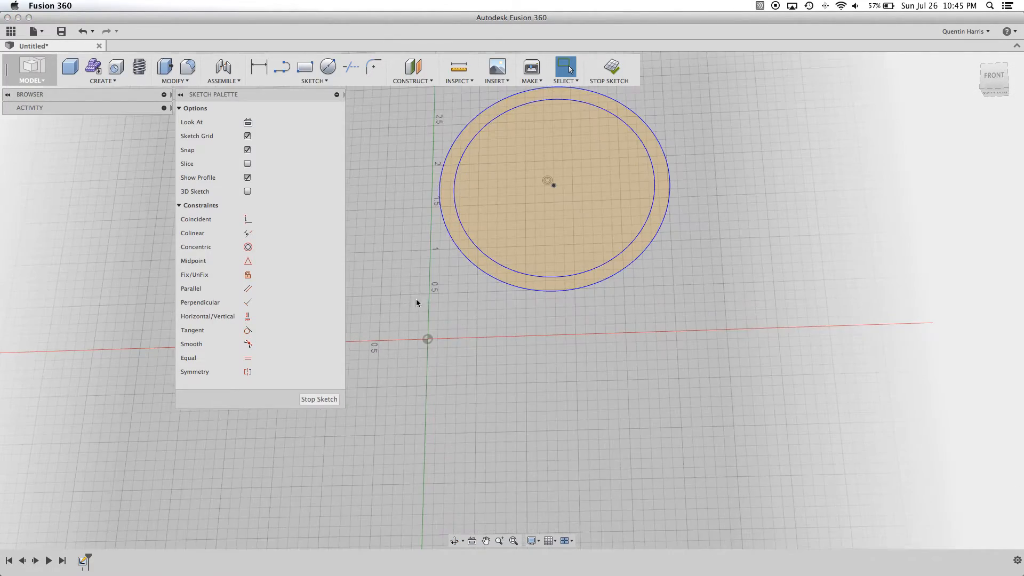
- Undo the circle move, the Concentric constraint and both circles until the sketch is empty
scroll(524, 201, "down", 5)
middle_click_drag(536, 223, 526, 276)
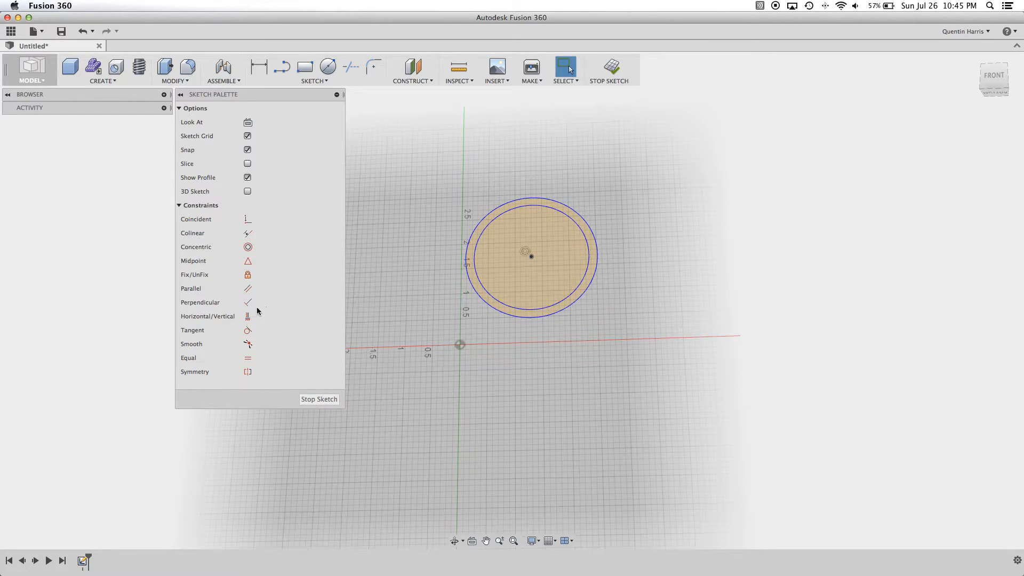
left_click(83, 33)
left_click(83, 33)
left_click(83, 34)
left_click(82, 33)
left_click(82, 33)
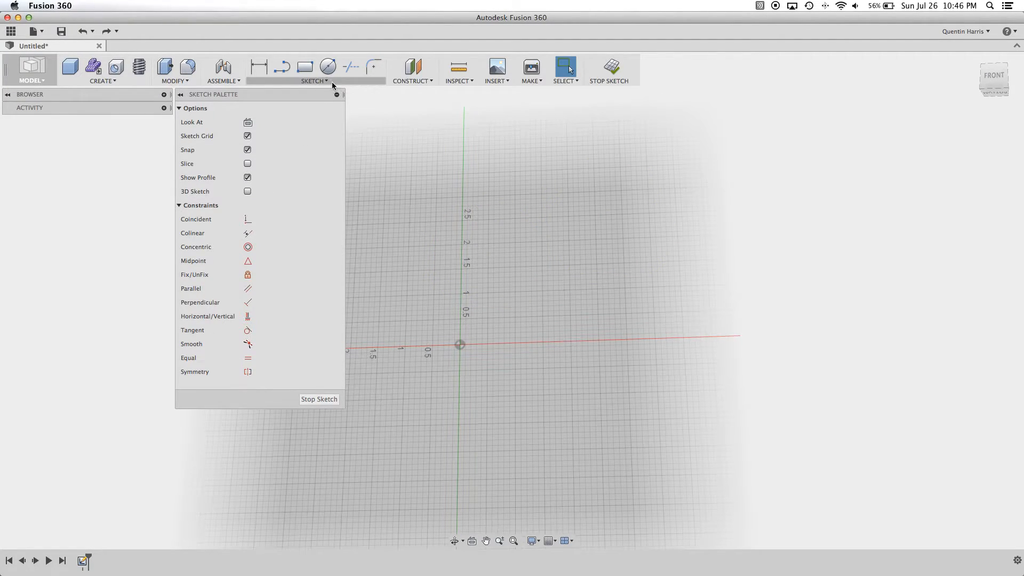
- Draw a single steep line rising to the right, above and right of the origin in the front view
left_click(285, 69)
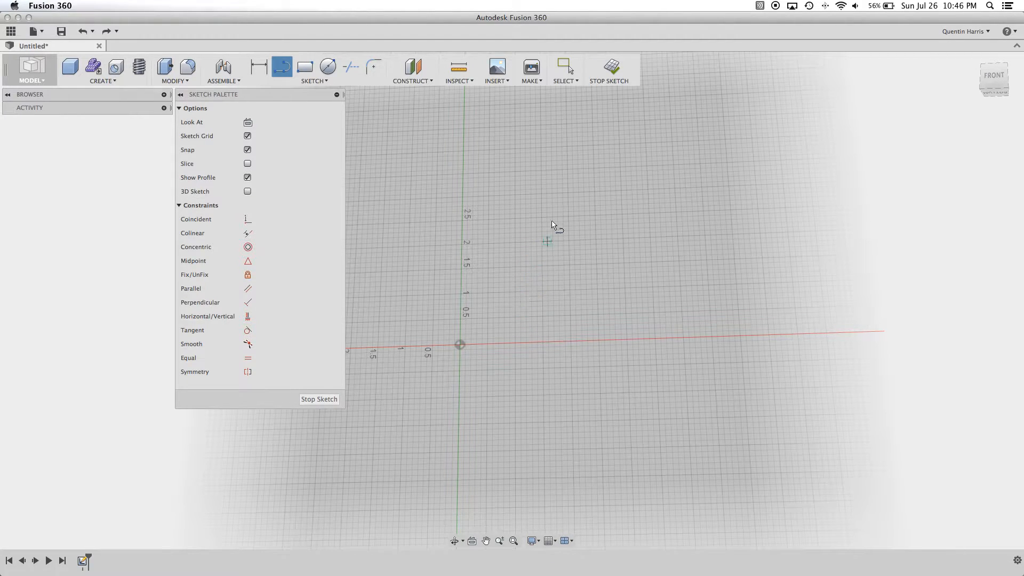
key("Escape")
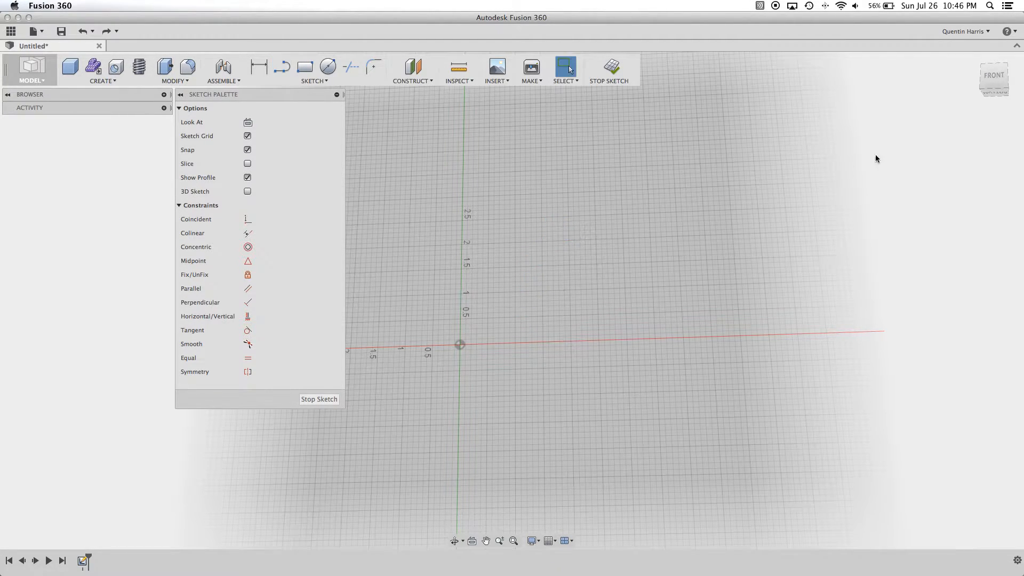
left_click(998, 77)
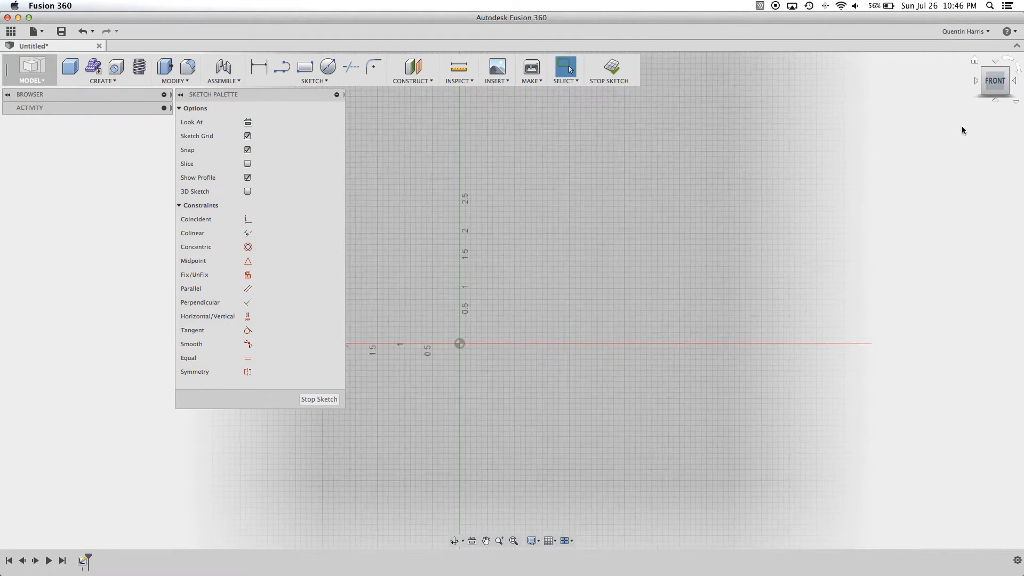
left_click(283, 68)
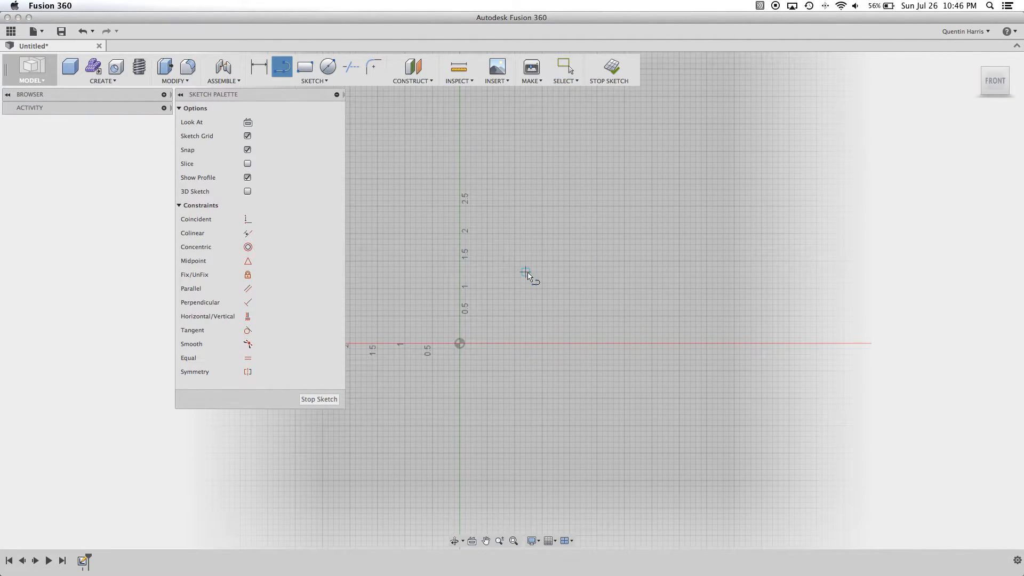
left_click(515, 278)
double_click(553, 173)
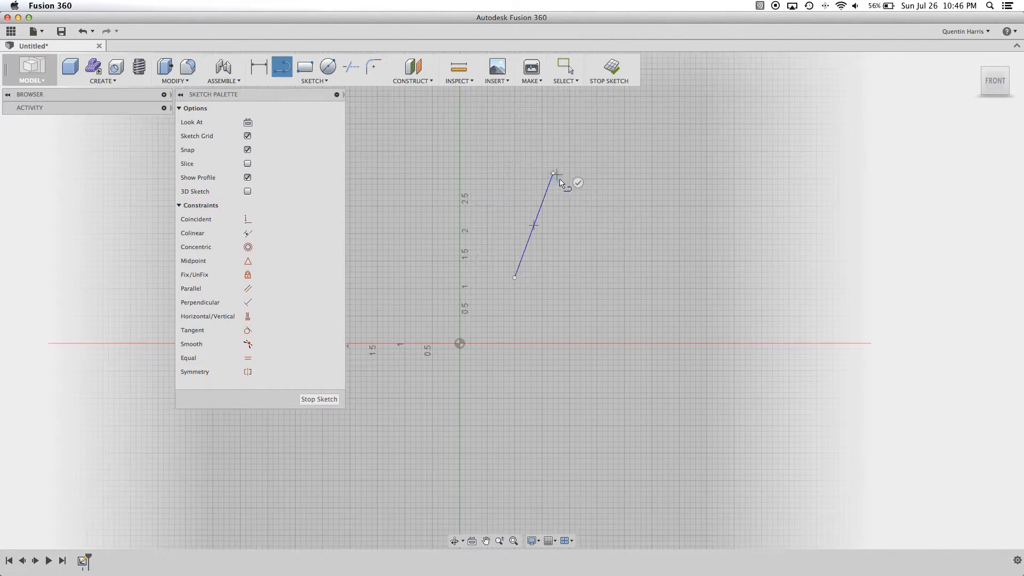
- Draw a second, shallower line rising to the right, placed to the right of the steep line
key("Escape")
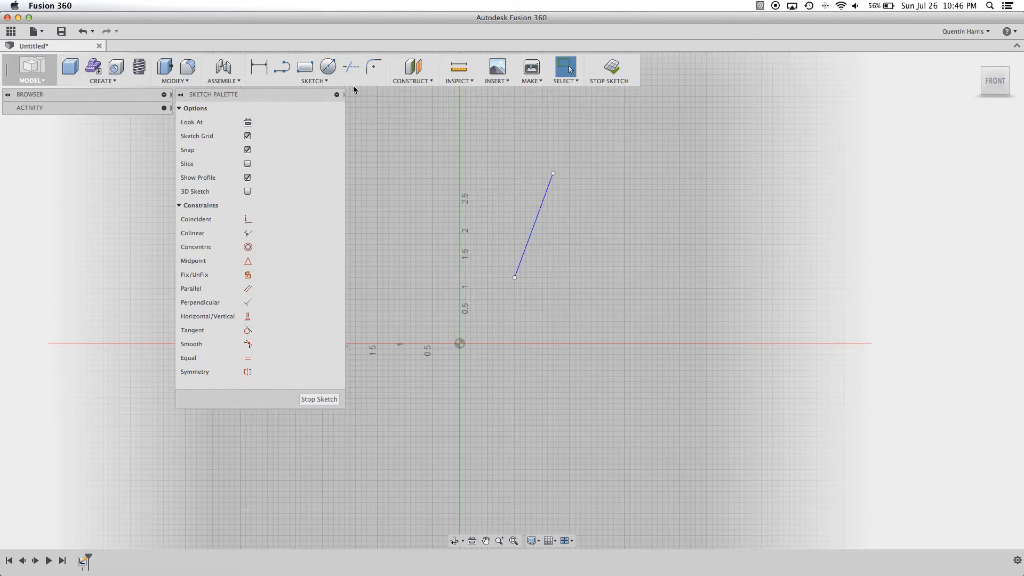
left_click(282, 67)
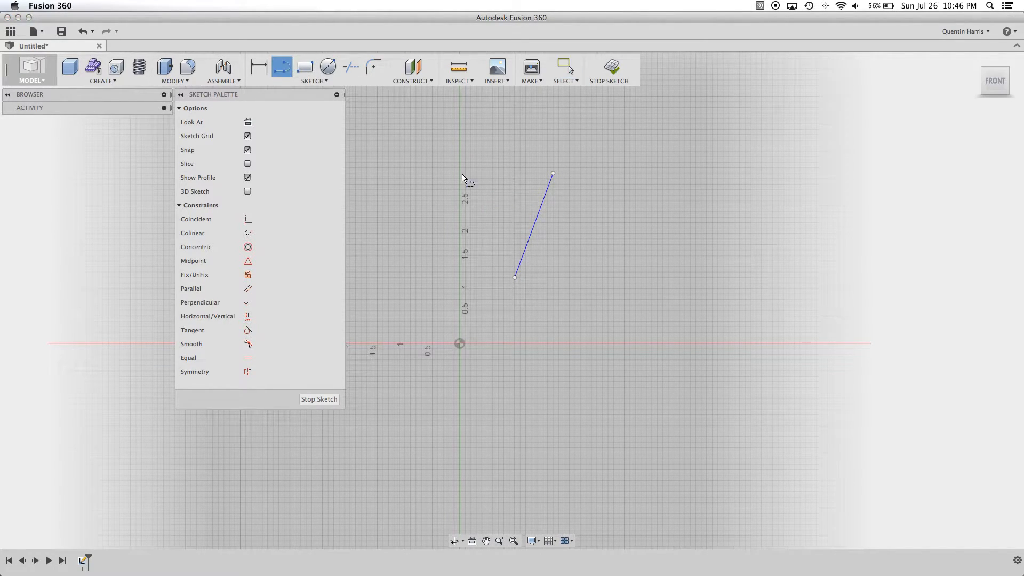
left_click(575, 256)
left_click(707, 206)
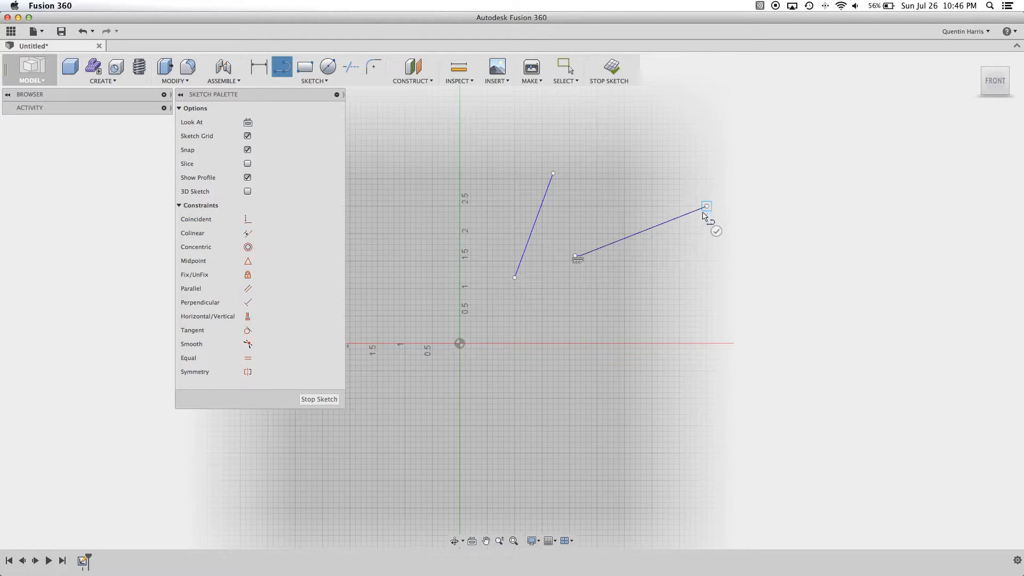
key("Escape")
scroll(717, 264, "up", 4)
scroll(677, 262, "down", 4)
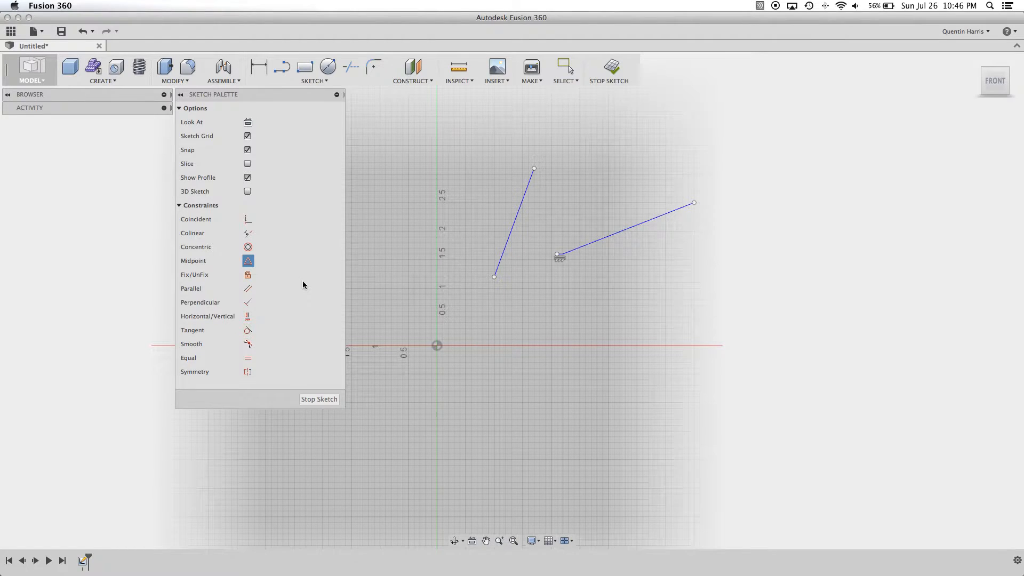
key("Escape")
left_click(281, 66)
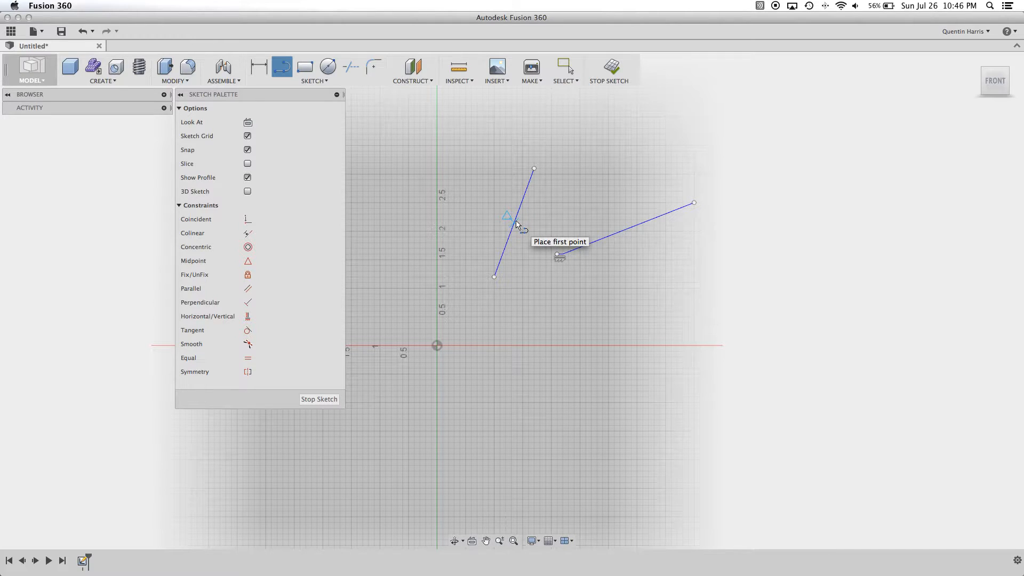
key("Escape")
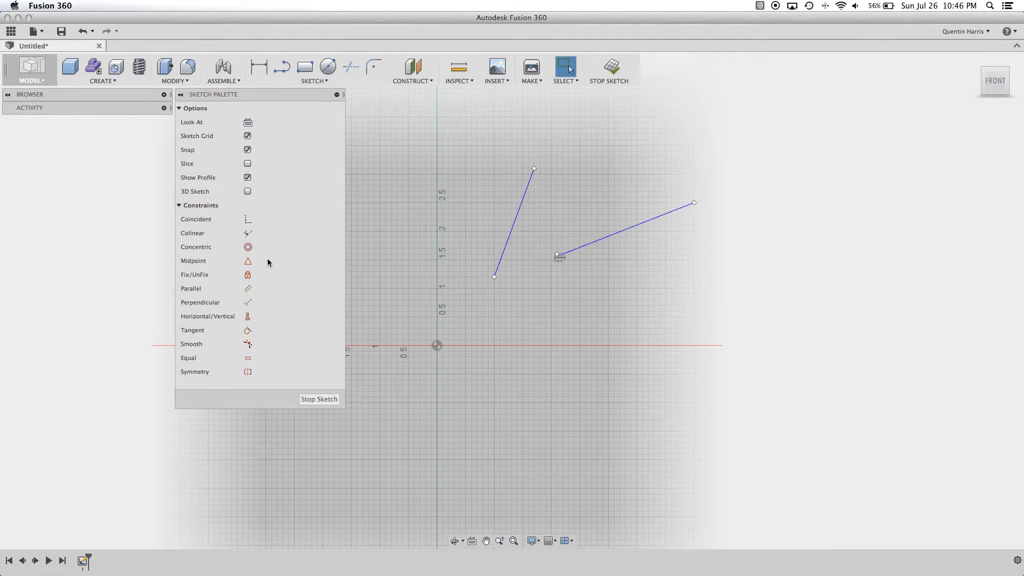
- Apply a Midpoint constraint between the steep and shallower lines and move the shallower line's free end leftward past the steep line
left_click(248, 261)
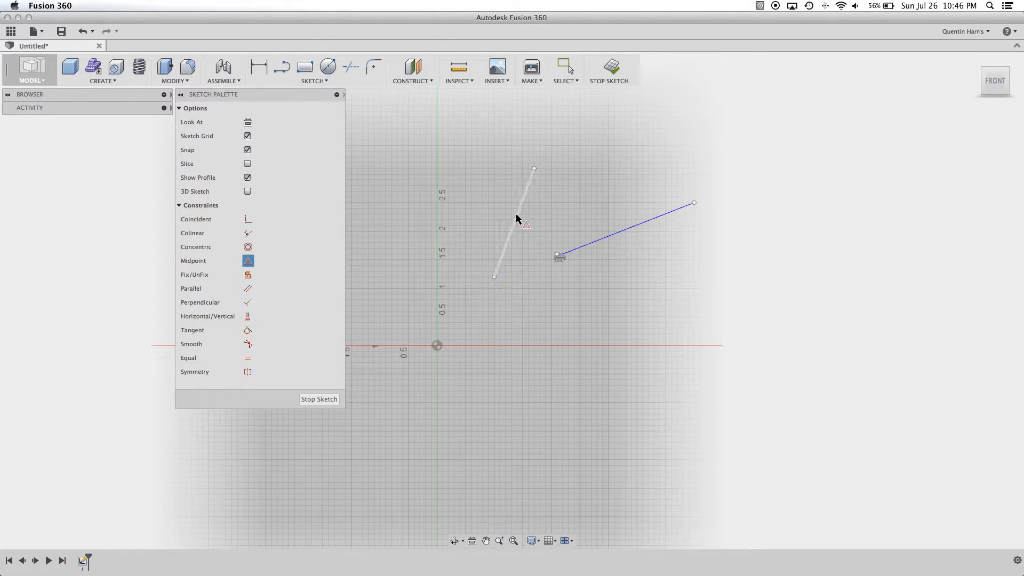
left_click(611, 234)
mouse_move(577, 191)
left_mouse_down()
mouse_move(584, 206)
mouse_move(534, 151)
mouse_move(373, 174)
left_mouse_up()
key("Escape")
scroll(410, 218, "up", 3)
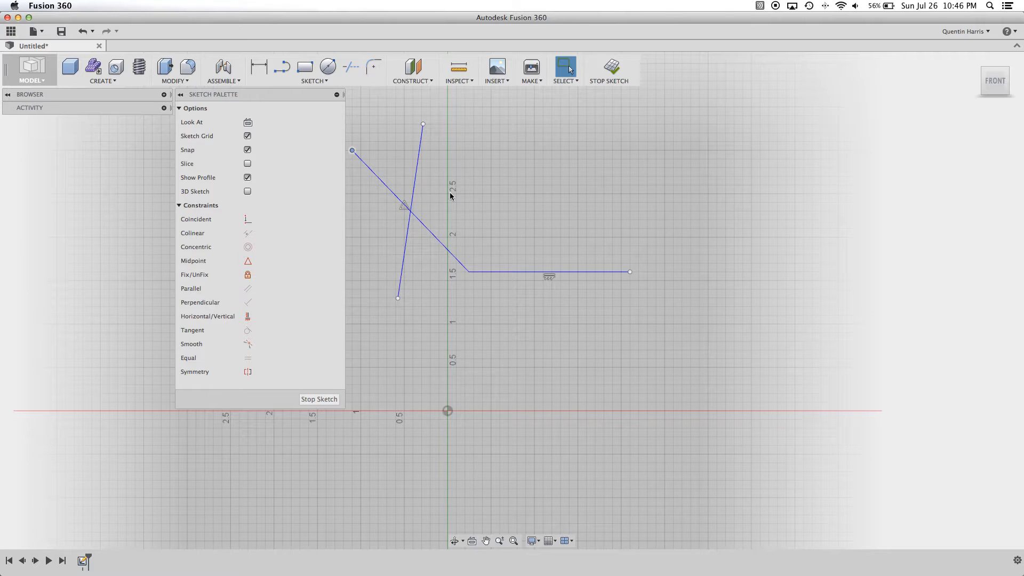
scroll(498, 303, "down", 3)
mouse_move(499, 304)
middle_mouse_down()
mouse_move(489, 304)
mouse_move(536, 291)
middle_mouse_up()
scroll(497, 286, "up", 1)
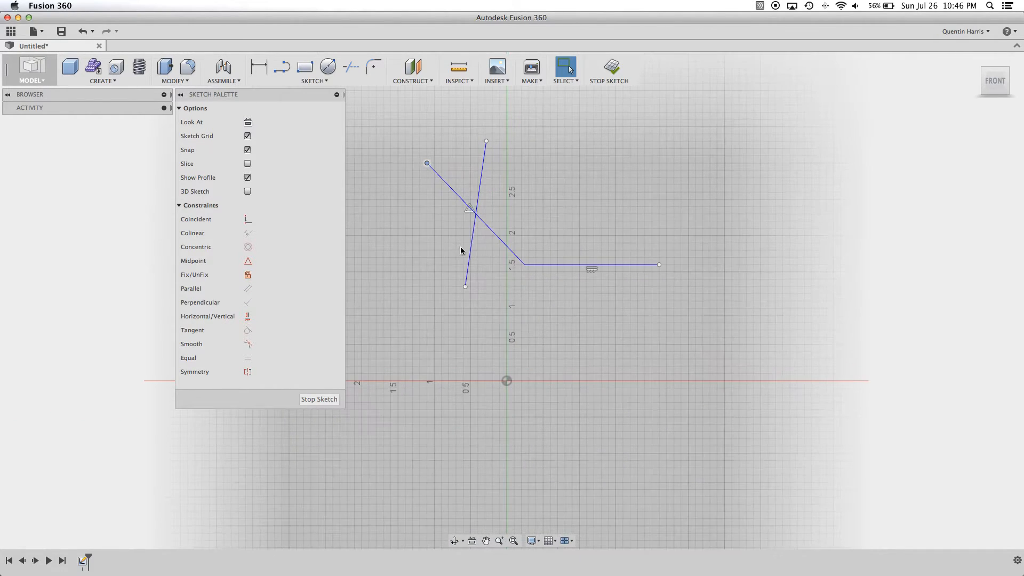
scroll(459, 326, "down", 2)
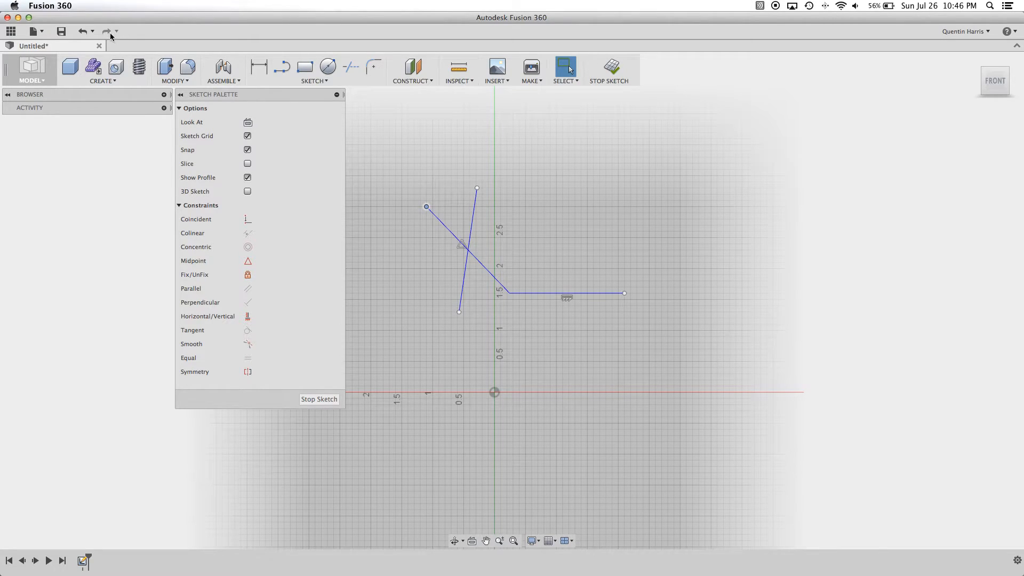
- Undo the endpoint move, the Midpoint constraint and the lines until the sketch is empty
left_click(85, 32)
left_click(85, 32)
left_click(86, 32)
left_click(85, 32)
left_click(85, 32)
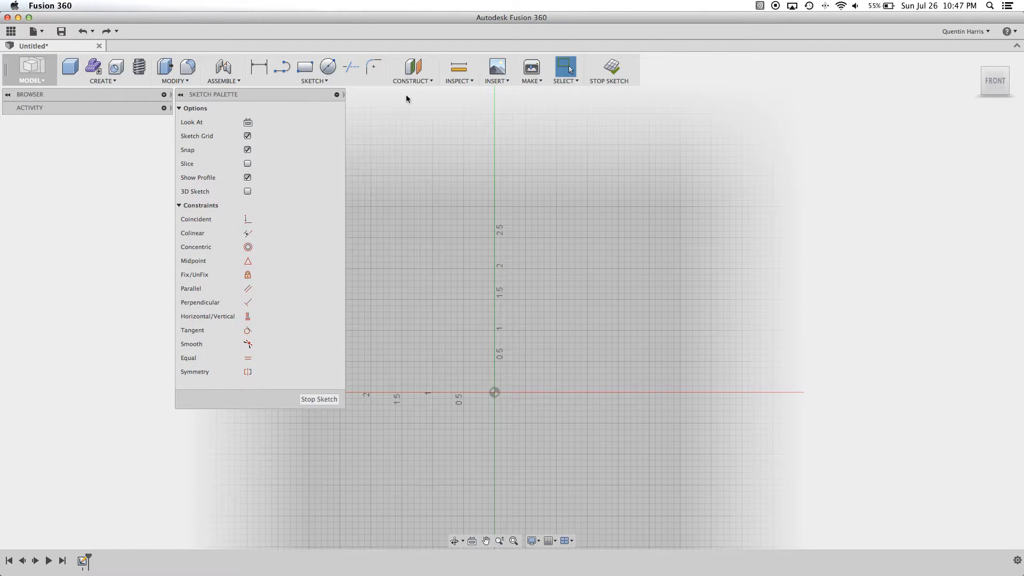
- Draw a circle about 3.54 in in diameter, centered above and right of the origin
left_click(328, 67)
left_click(606, 225)
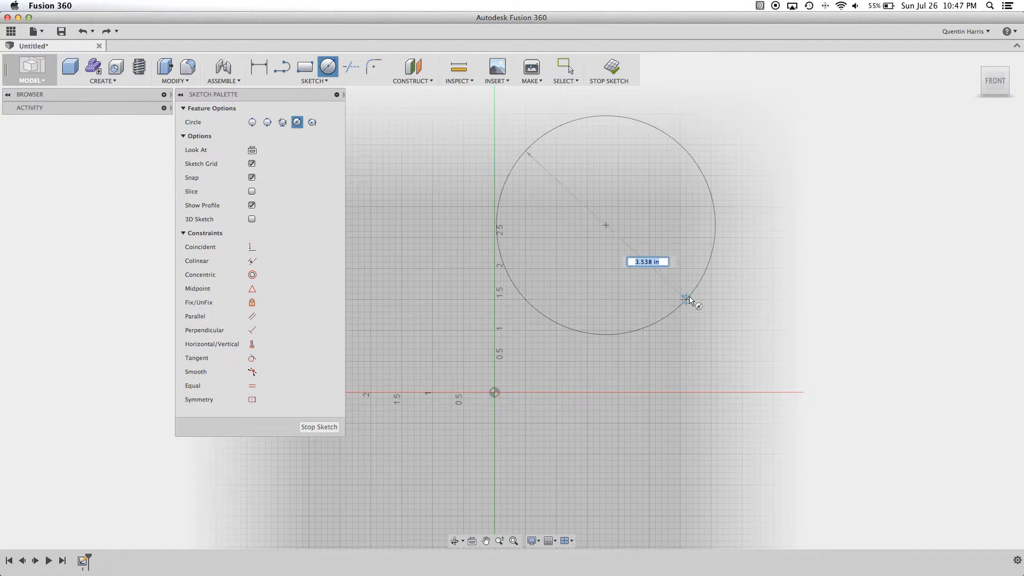
left_click(689, 296)
key("Escape")
- Apply the Fix/UnFix constraint to the circle's center point
left_click(608, 264)
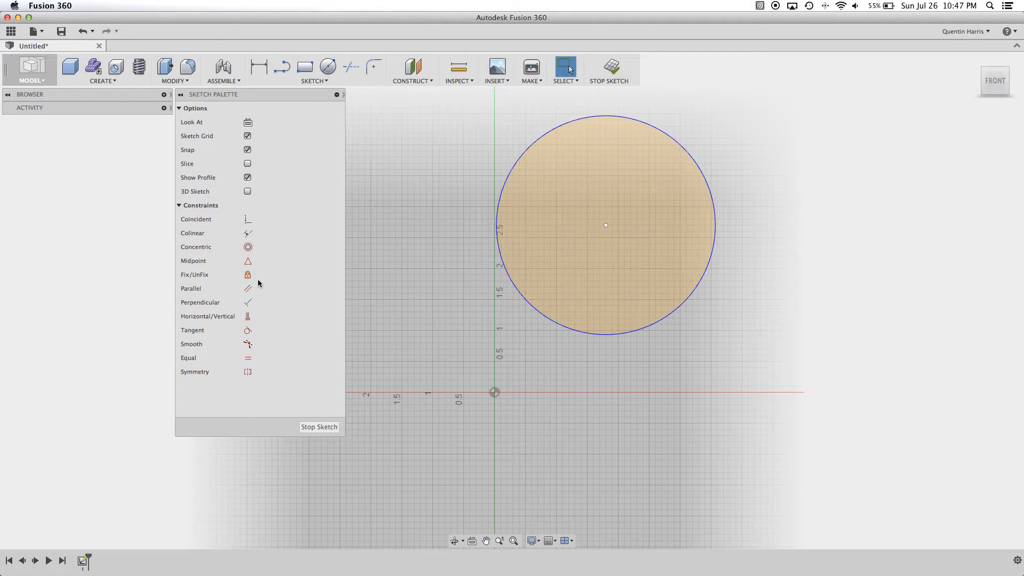
left_click(248, 274)
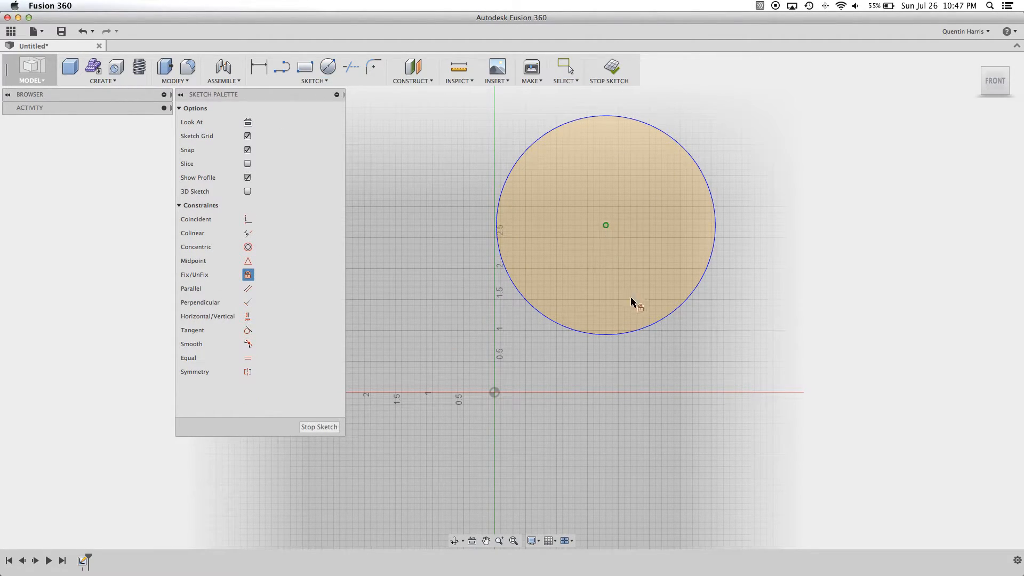
key("Escape")
- Try to move the circle by its fixed center, and shrink it by its edge
scroll(610, 240, "up", 2)
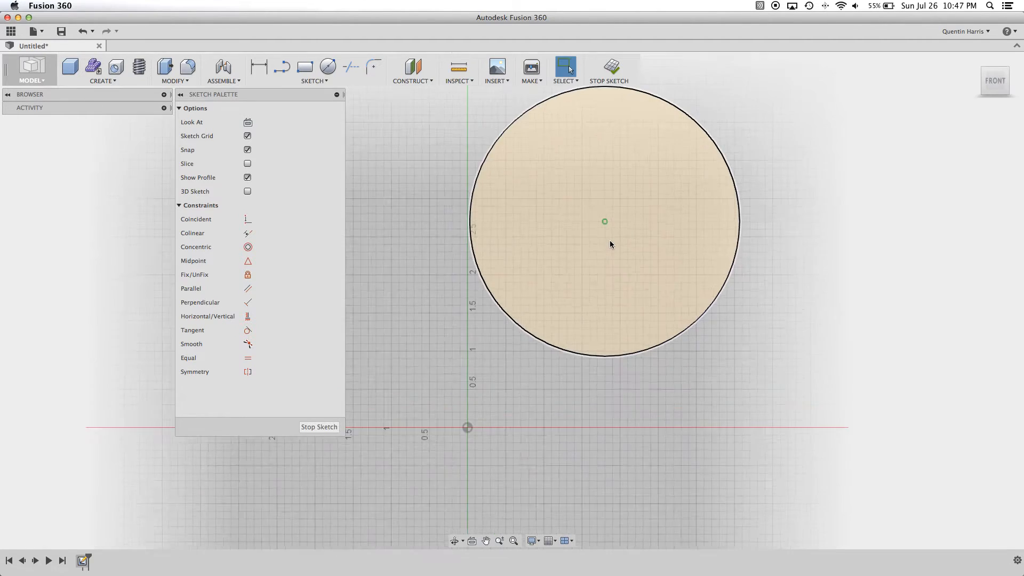
scroll(609, 243, "up", 2)
scroll(595, 248, "down", 4)
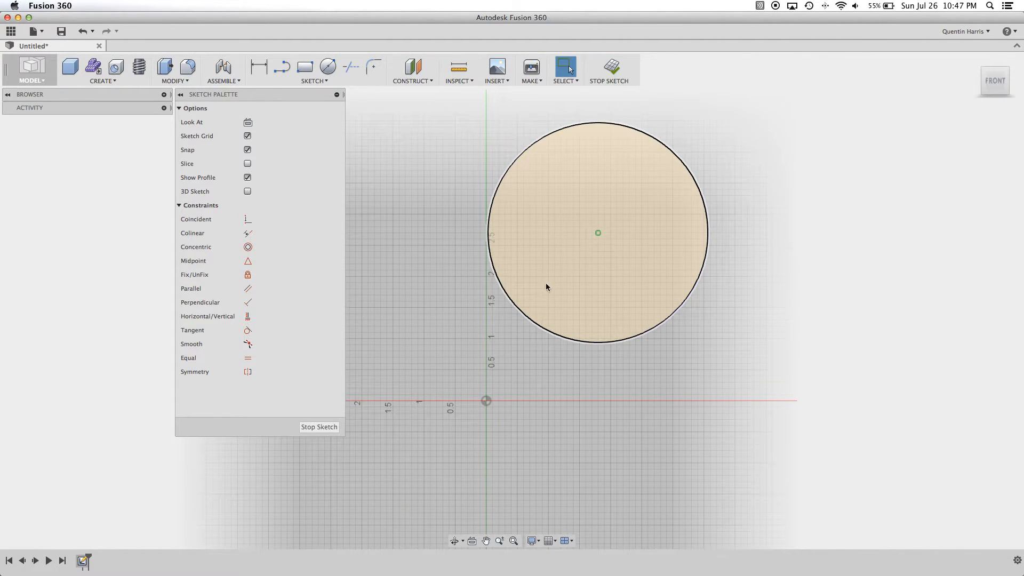
left_click_drag(598, 232, 636, 232)
mouse_move(524, 153)
left_mouse_down()
mouse_move(480, 153)
mouse_move(628, 217)
mouse_move(551, 205)
mouse_move(669, 266)
mouse_move(501, 234)
left_mouse_up()
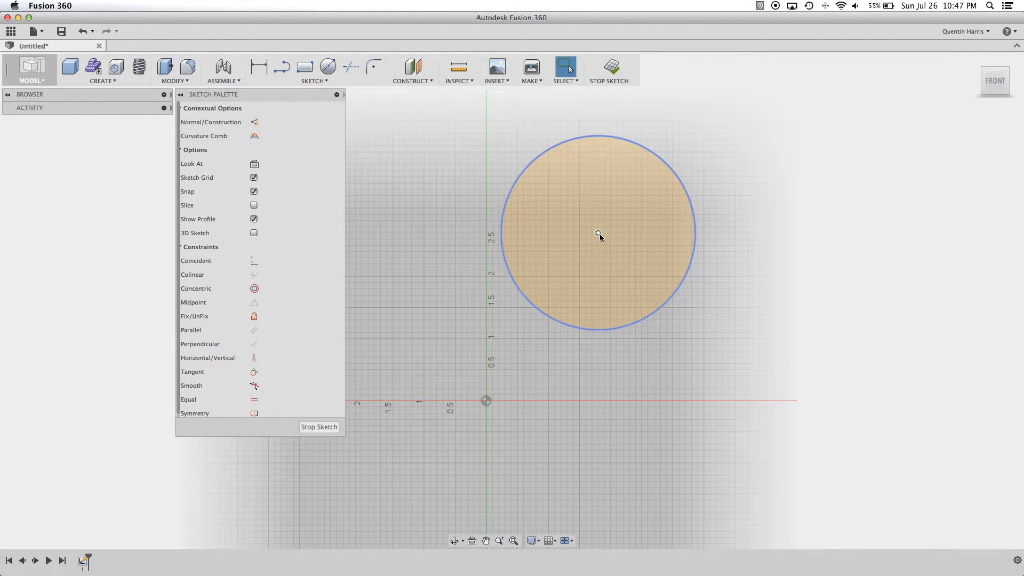
key("Escape")
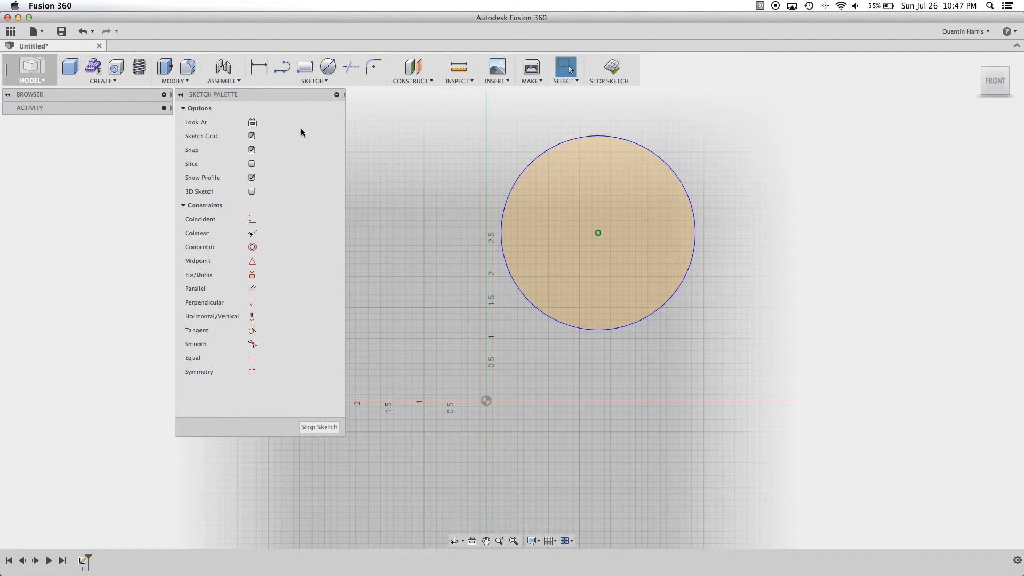
- Draw a line sloping down to the right beside the circle's upper right side
left_click(282, 66)
left_click(685, 128)
left_click(800, 129)
left_click(772, 202)
key("Escape")
- Fix the sloping line's lower end and swing its free end to the right until the line is horizontal
left_click(251, 275)
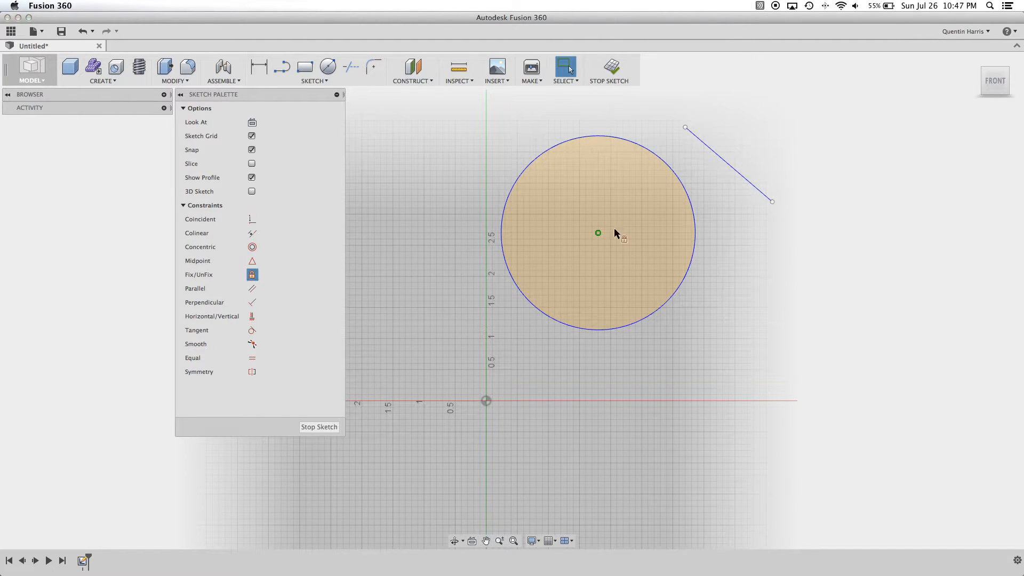
left_click(772, 202)
key("Escape")
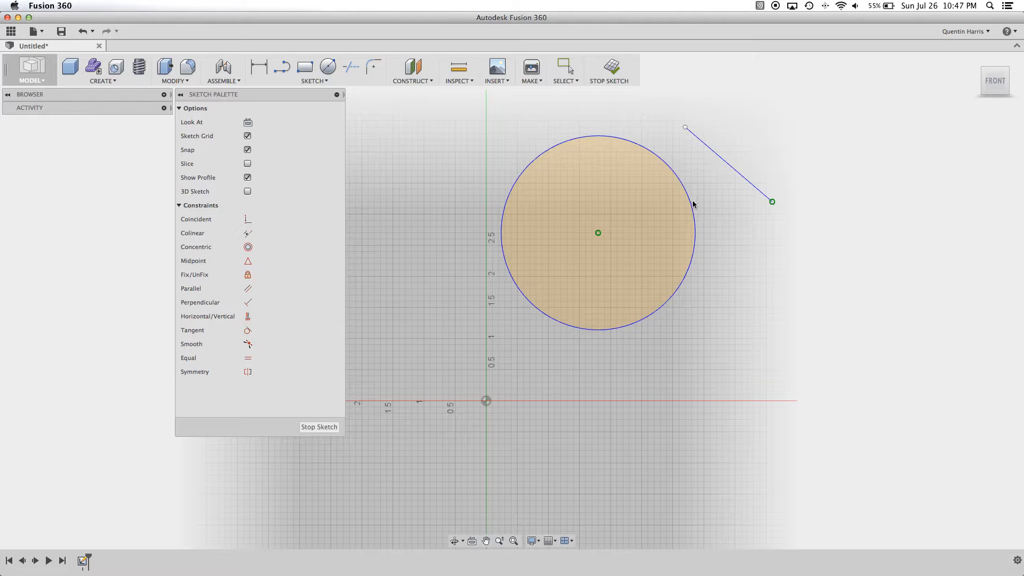
left_click_drag(685, 129, 850, 201)
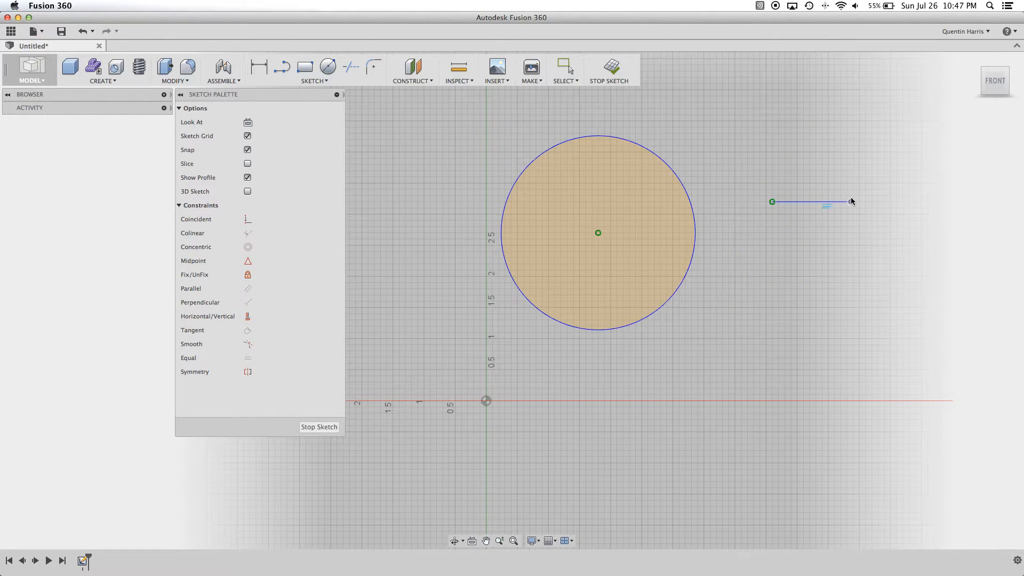
- Draw a horizontal line about 3.5 in long from the origin to the right along the red axis
left_click(281, 66)
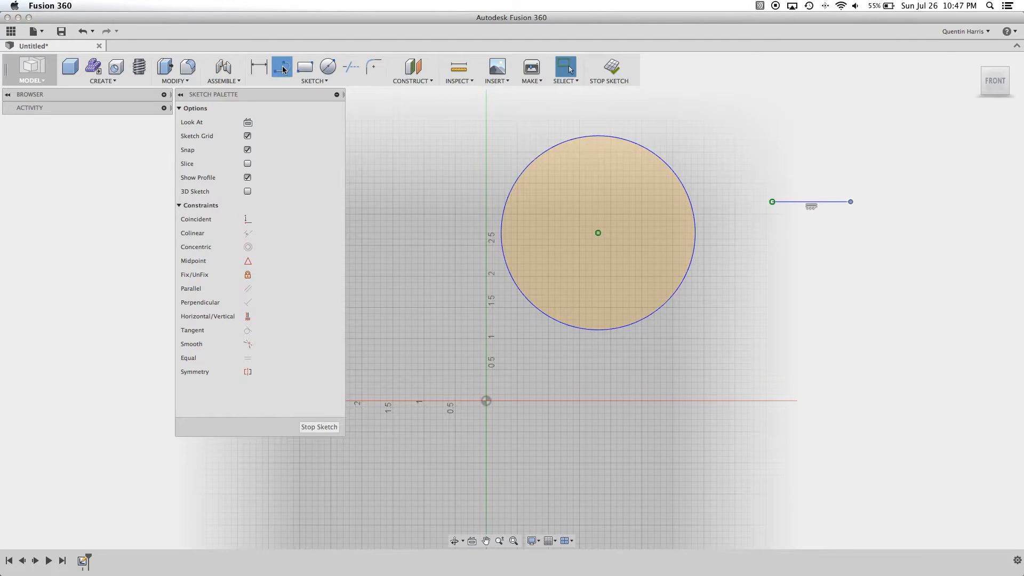
left_click(486, 401)
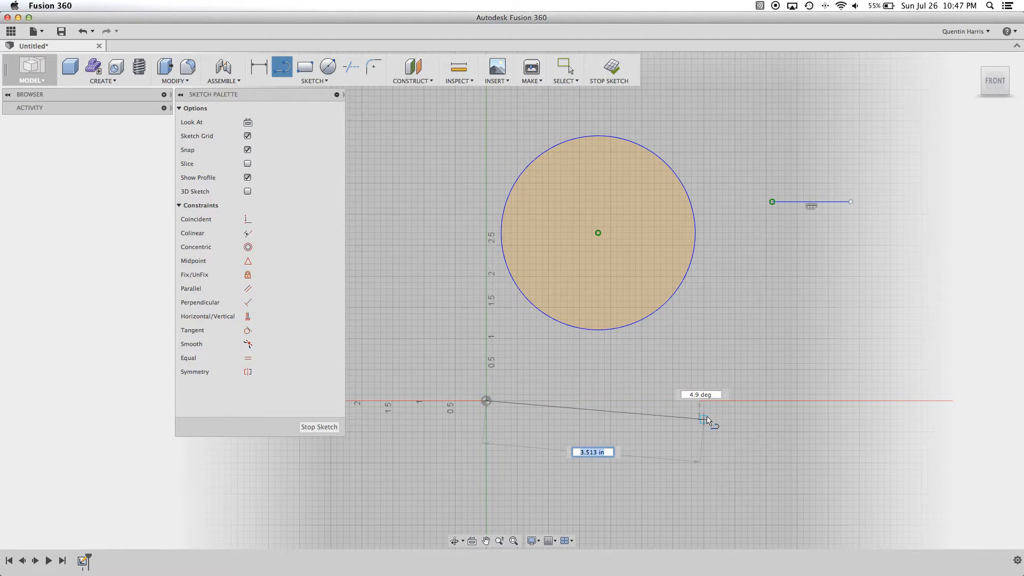
left_click(704, 400)
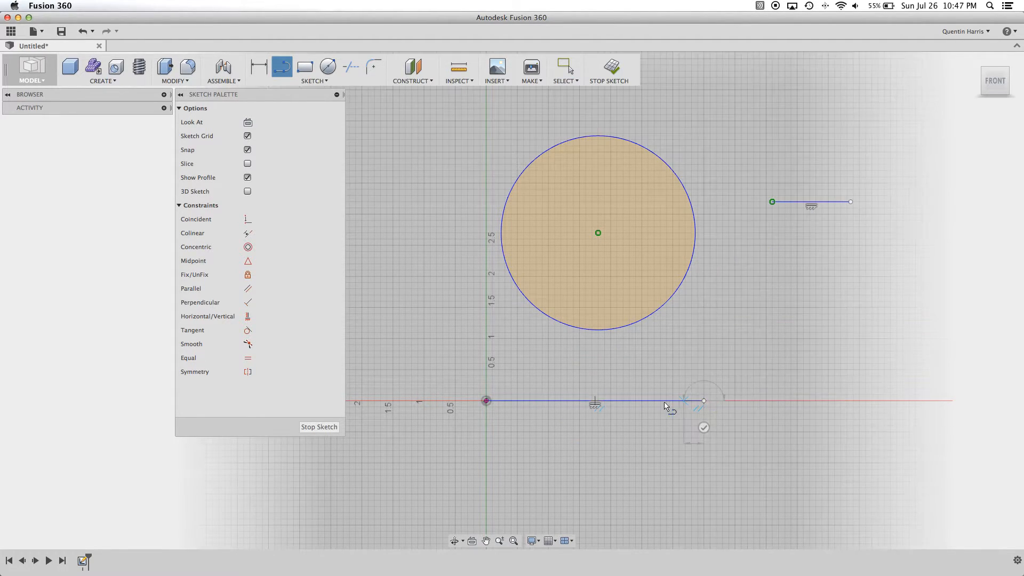
key("Escape")
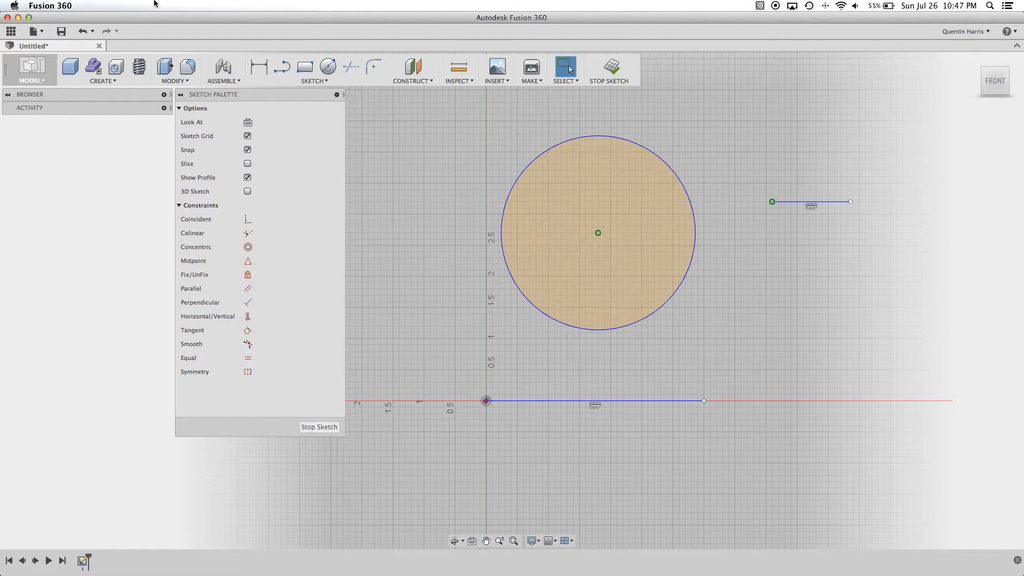
- Undo the lines, the Fix constraints and the circle until the sketch is empty
left_click(87, 33)
left_click(87, 33)
left_click(87, 33)
left_click(87, 33)
left_click(86, 33)
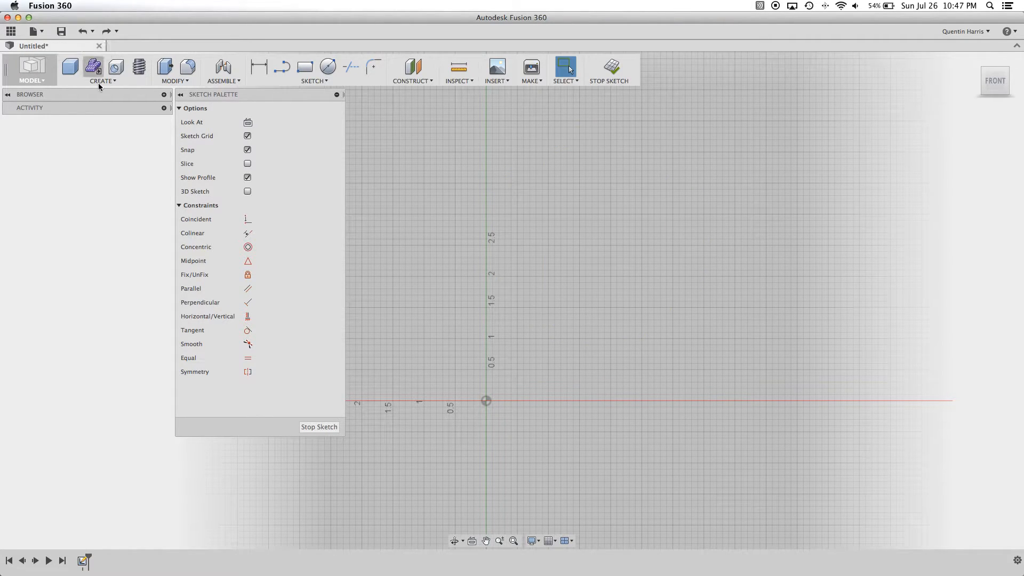
- Draw a line about 2.9 in long, rising to the right at about 5.9 degrees, high above the origin
left_click(282, 66)
left_click(560, 164)
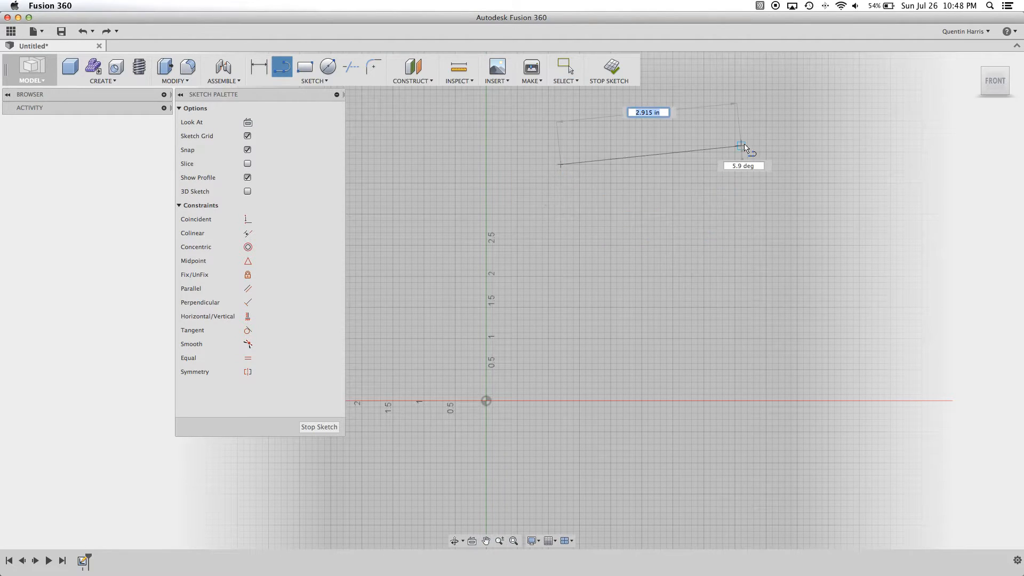
left_click(741, 146)
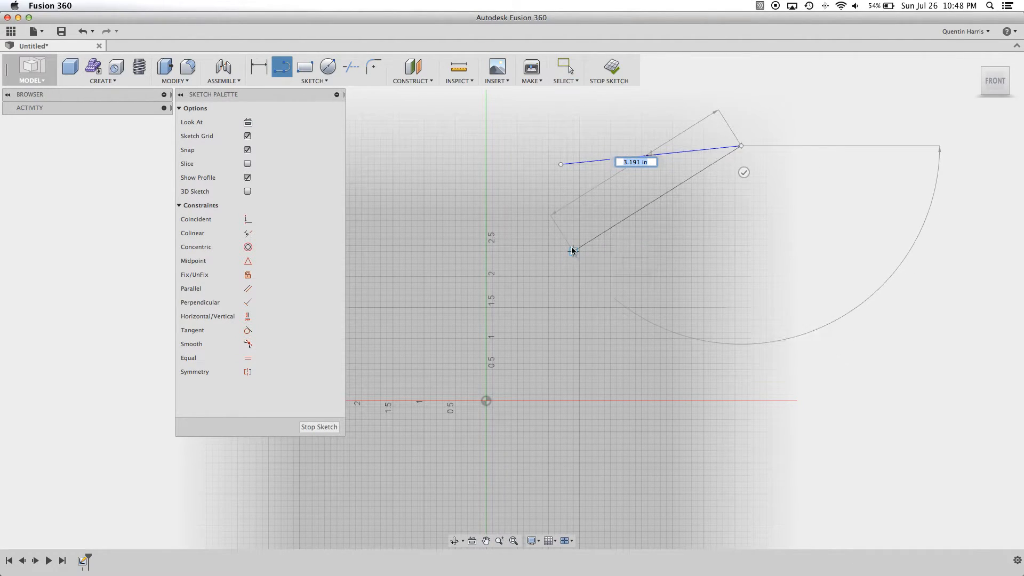
key("Escape")
- Draw a second, slightly shorter and nearly horizontal line below the first one
left_click(281, 67)
left_click(579, 226)
left_click(740, 220)
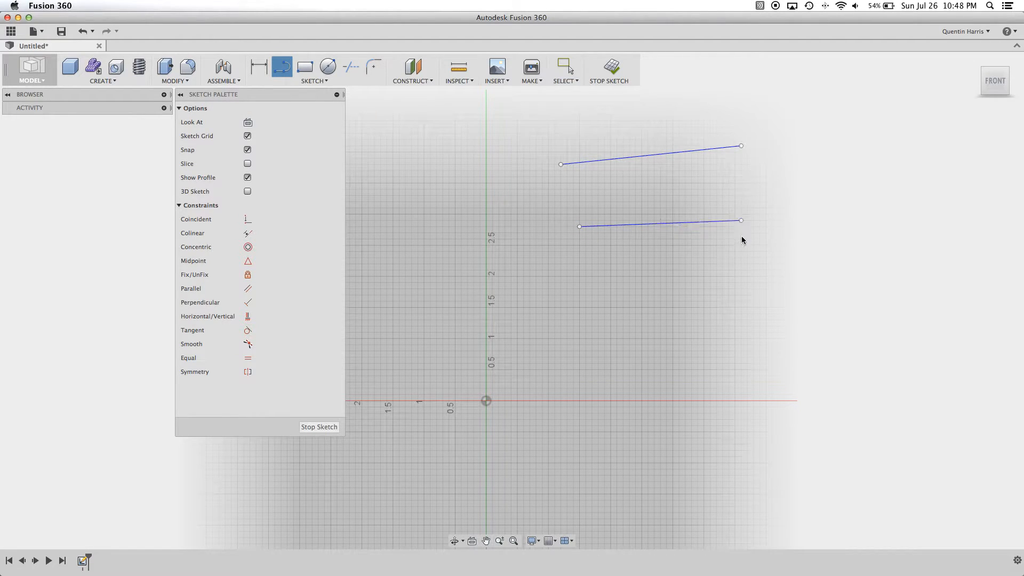
left_click(742, 246)
- Apply a Parallel constraint between the lower and upper lines
left_click(247, 289)
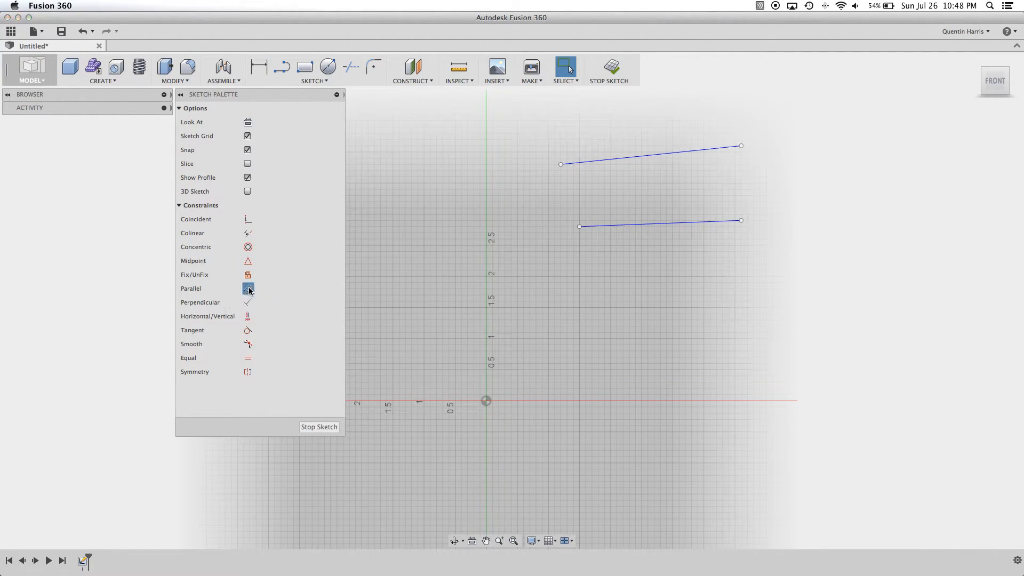
left_click(715, 225)
left_click(651, 154)
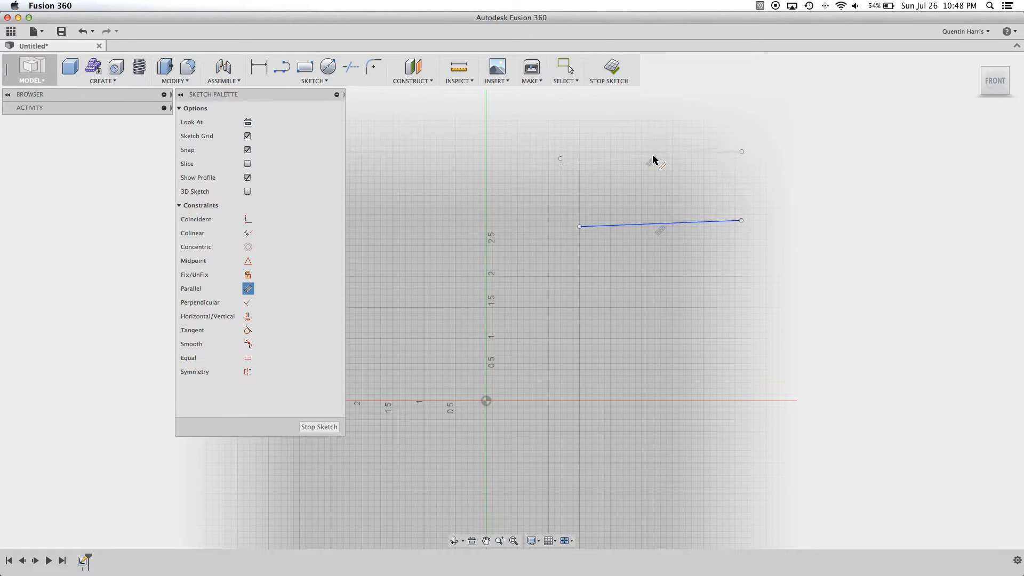
key("Escape")
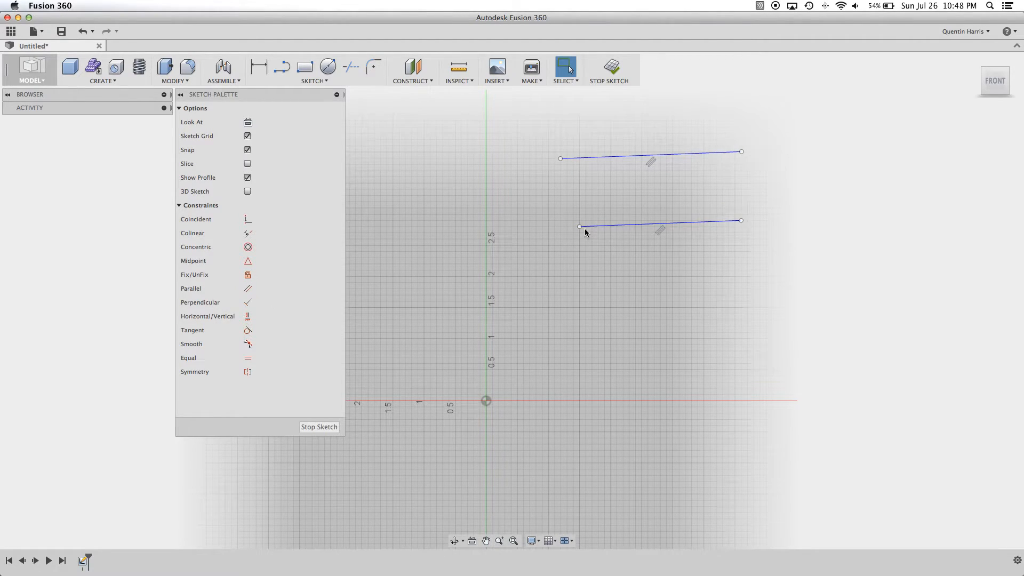
- Move both parallel lines down, and undo the moves together with the Parallel constraint
mouse_move(582, 222)
left_mouse_down()
mouse_move(585, 290)
mouse_move(584, 272)
left_mouse_up()
mouse_move(585, 158)
left_mouse_down()
mouse_move(569, 160)
mouse_move(555, 242)
mouse_move(520, 227)
mouse_move(617, 194)
mouse_move(600, 297)
mouse_move(655, 234)
mouse_move(552, 261)
mouse_move(552, 229)
mouse_move(569, 221)
left_mouse_up()
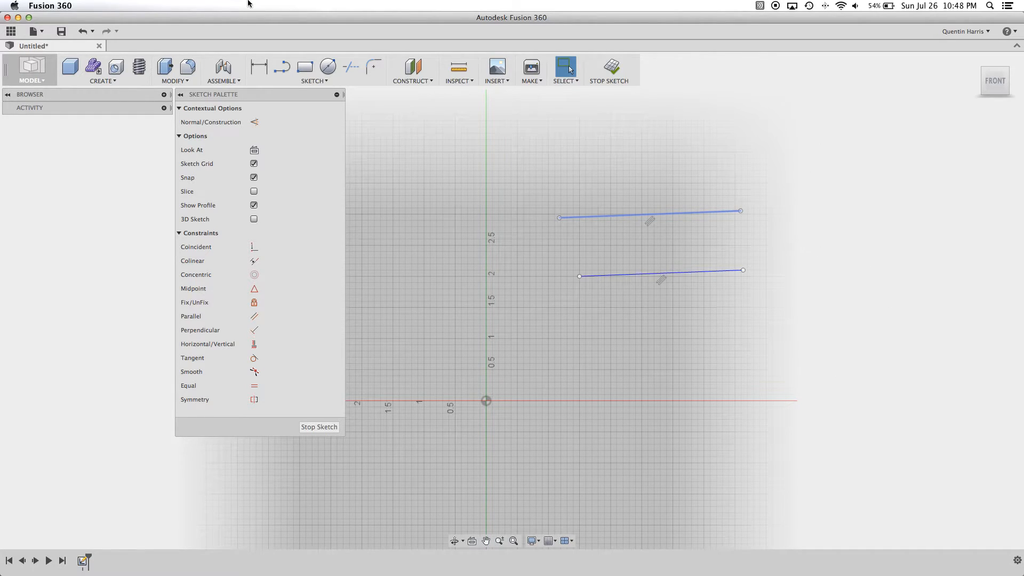
left_click(82, 32)
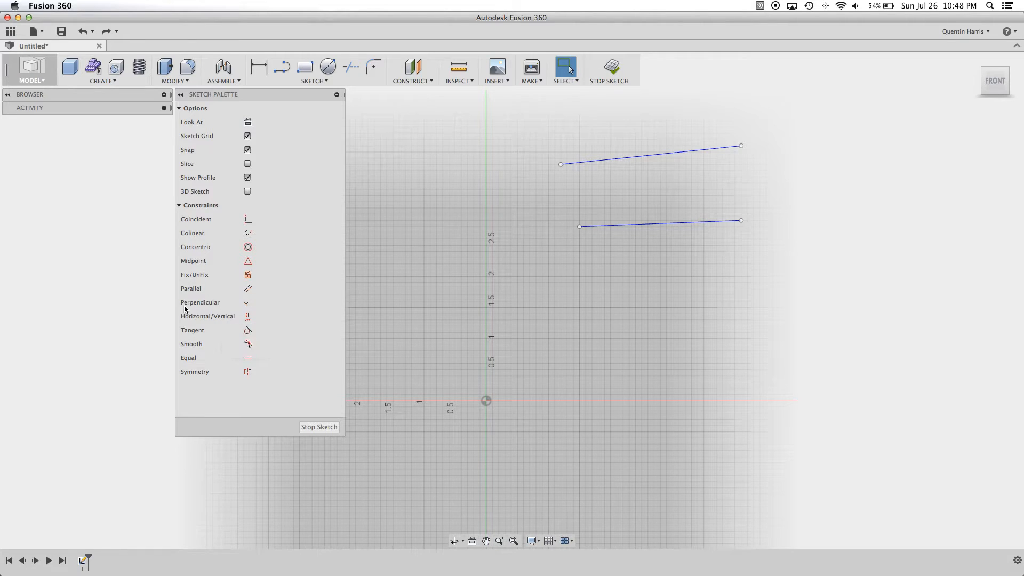
- Apply a Perpendicular constraint between the lower nearly horizontal line and the upper line
left_click(677, 223)
left_click(617, 158)
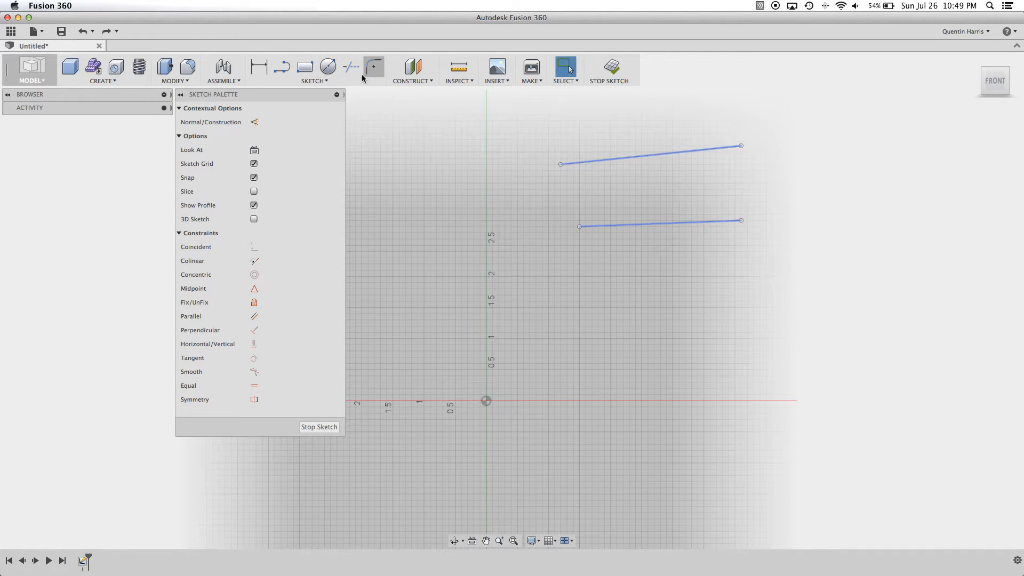
left_click(255, 331)
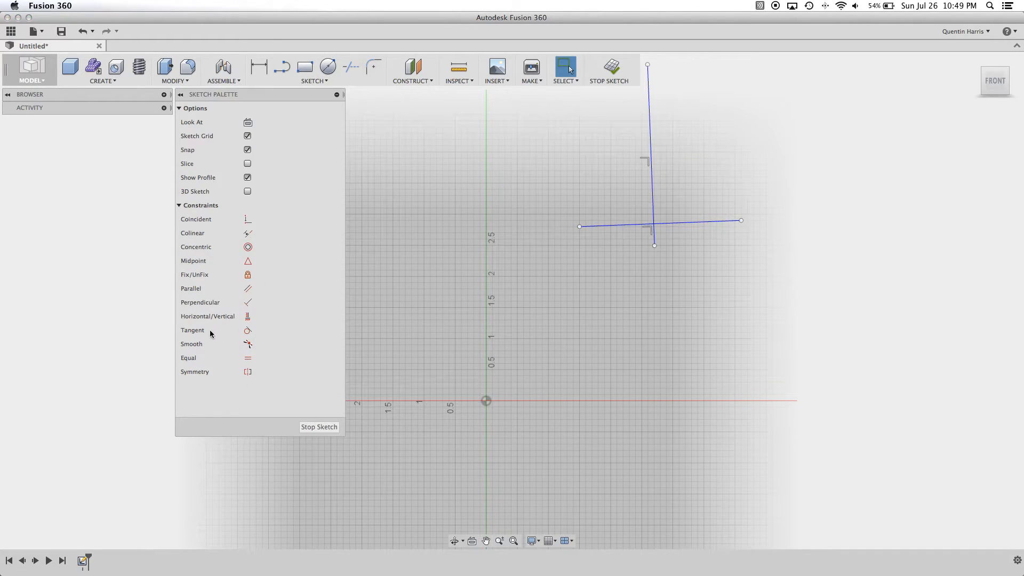
- Shorten the nearly horizontal line from its right end and move the line perpendicular to it over to its right side
mouse_move(742, 222)
left_mouse_down()
mouse_move(738, 276)
mouse_move(715, 198)
mouse_move(617, 192)
mouse_move(749, 168)
mouse_move(717, 174)
left_mouse_up()
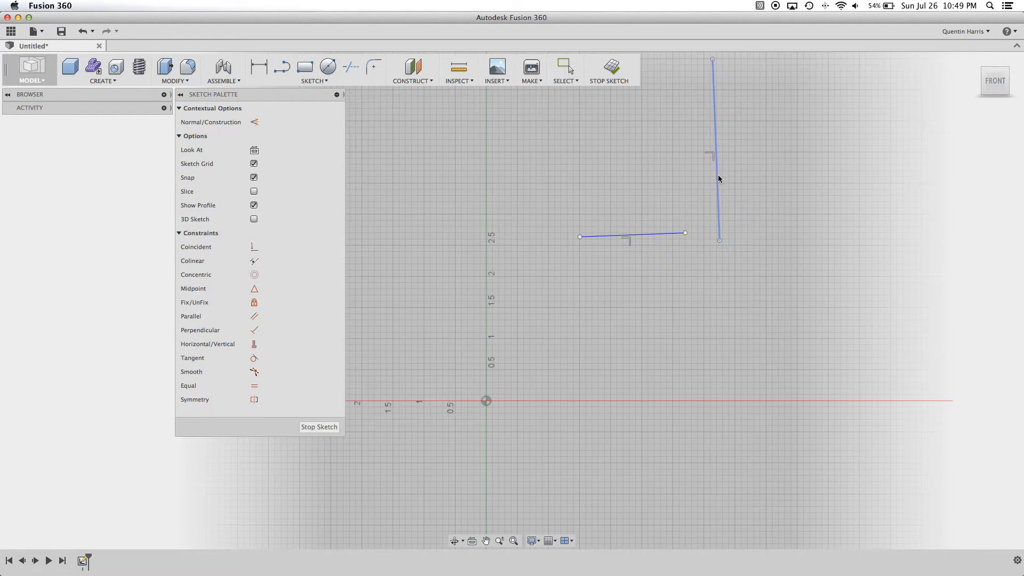
scroll(645, 331, "up", 4)
scroll(644, 331, "down", 4)
middle_click_drag(639, 327, 630, 312)
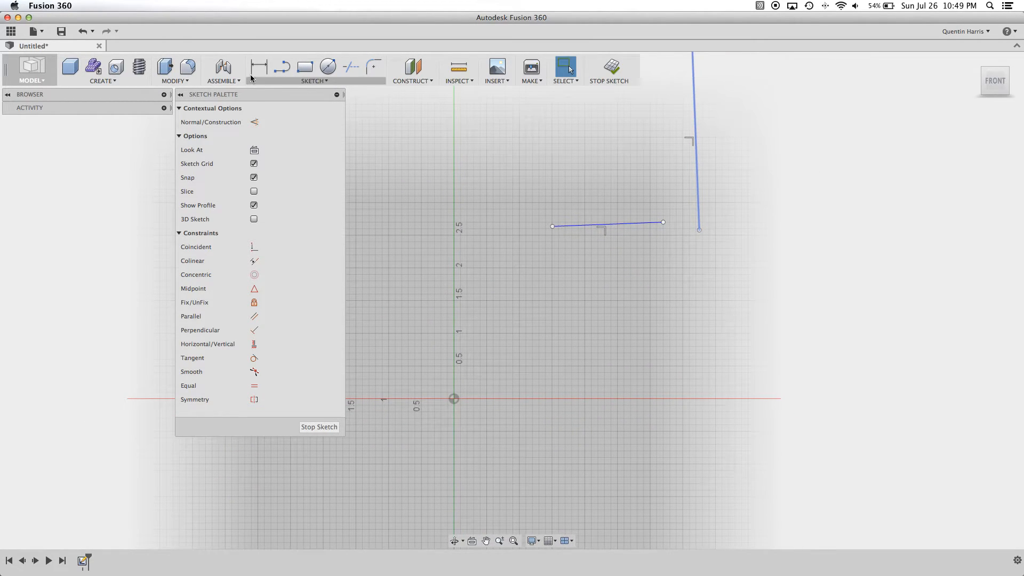
- Draw a nearly horizontal line below the short line, extending past both of its ends
left_click(281, 66)
left_click(531, 293)
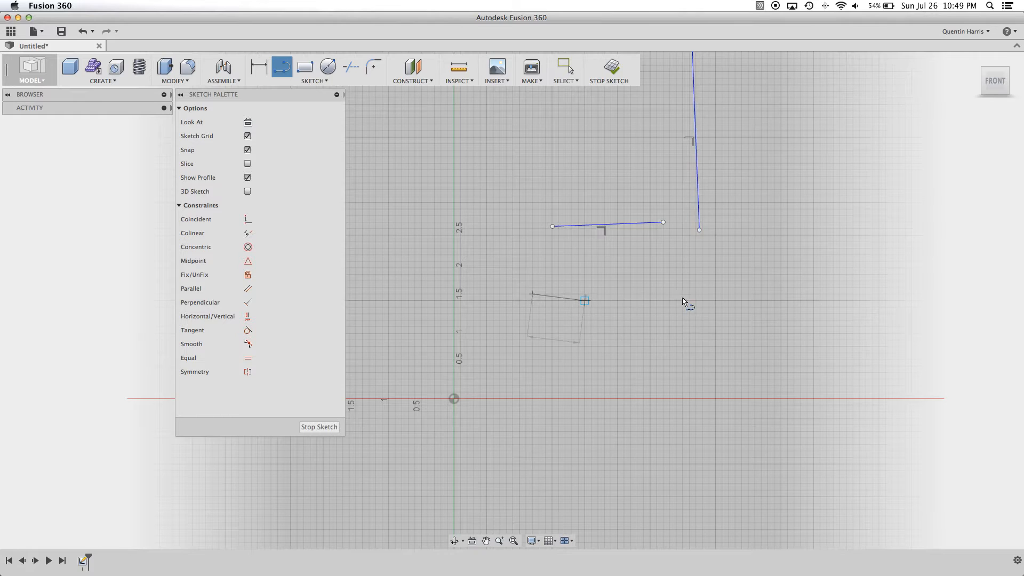
left_click(708, 288)
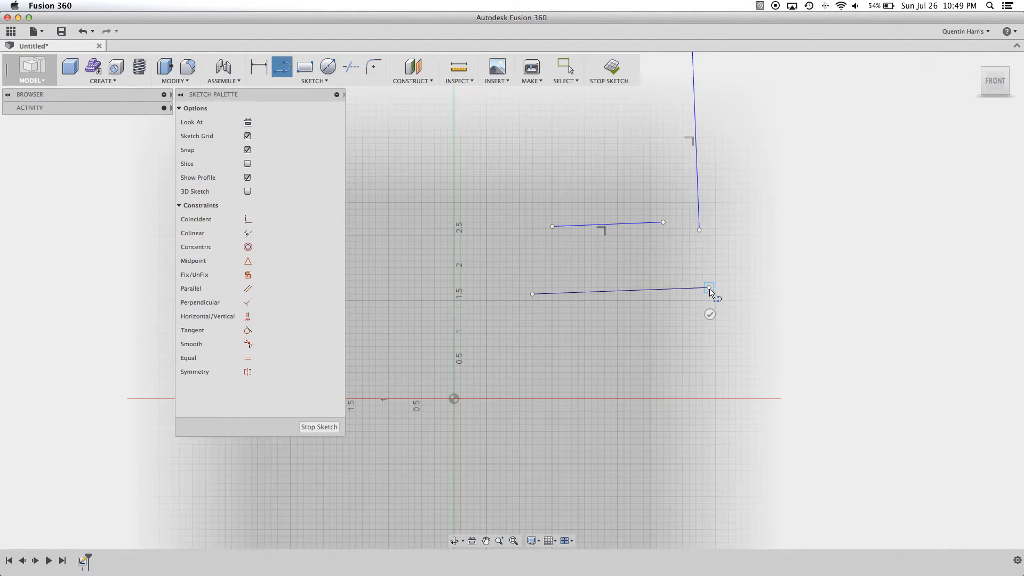
key("Escape")
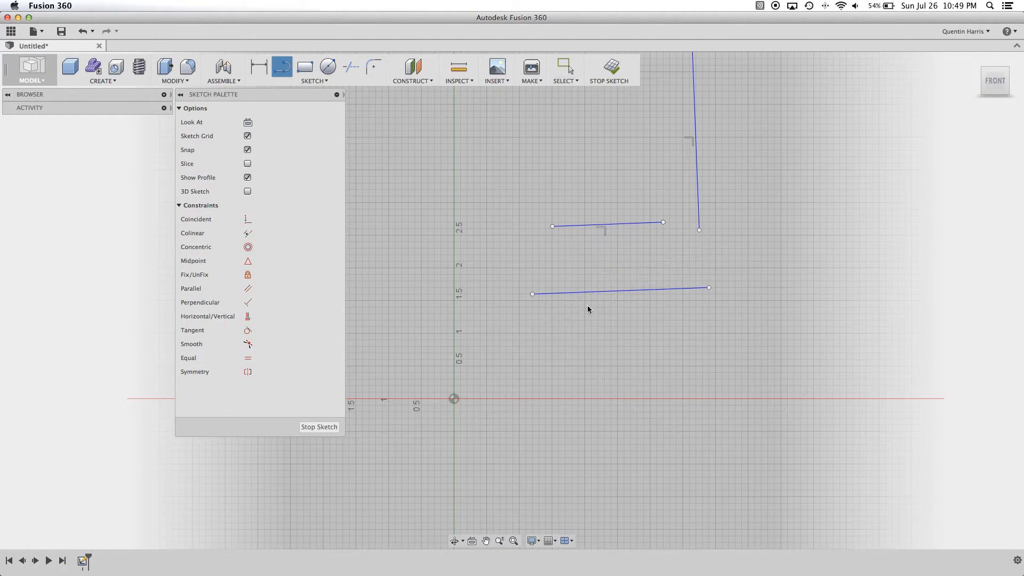
- Draw a vertical line from just below the new line's left end down to slightly past the horizontal axis
left_click(282, 68)
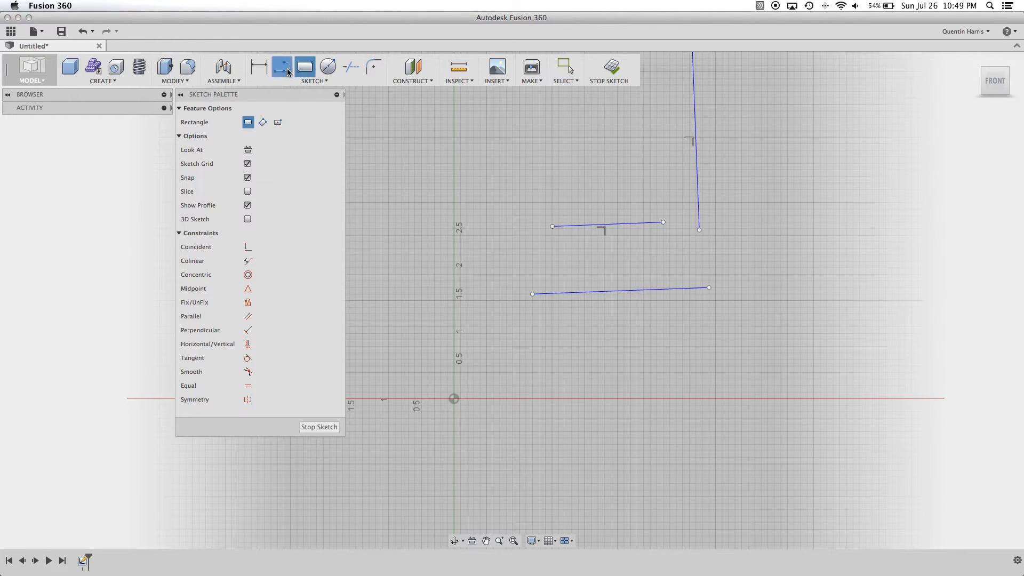
left_click(512, 313)
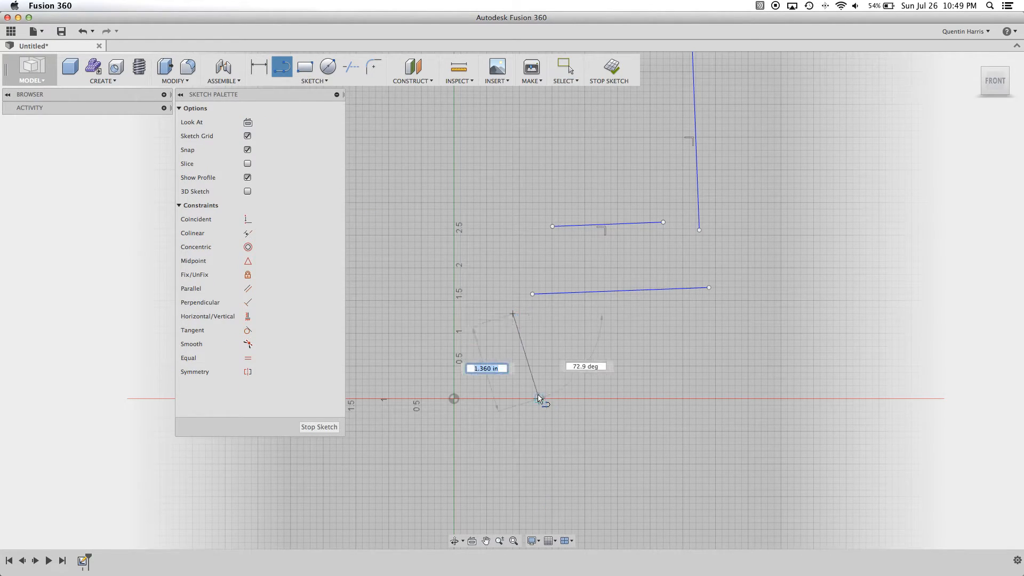
left_click(512, 405)
key("Escape")
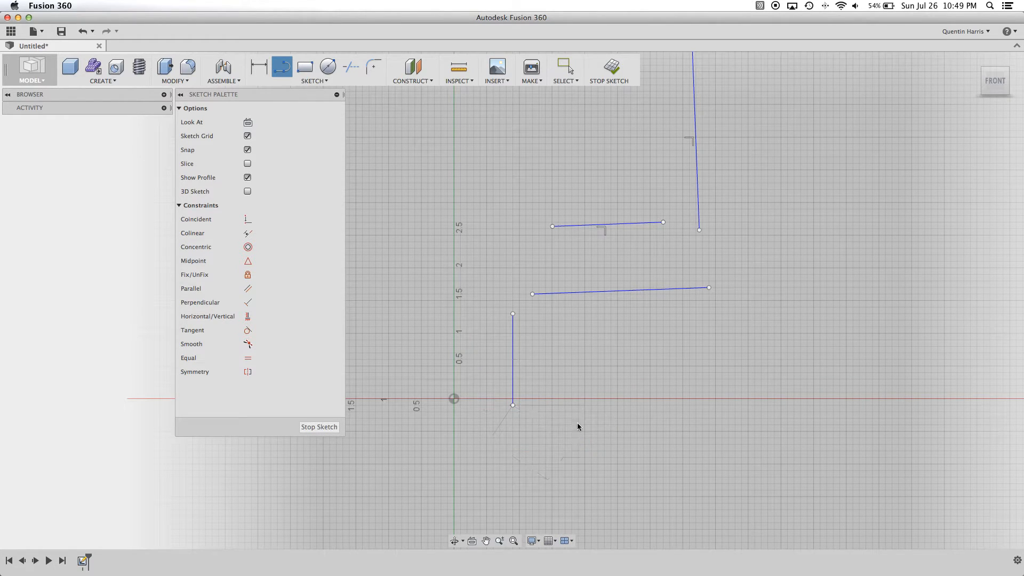
- Apply a Coincident constraint between the vertical line's upper endpoint and the left endpoint of the long line above it
left_click(512, 352)
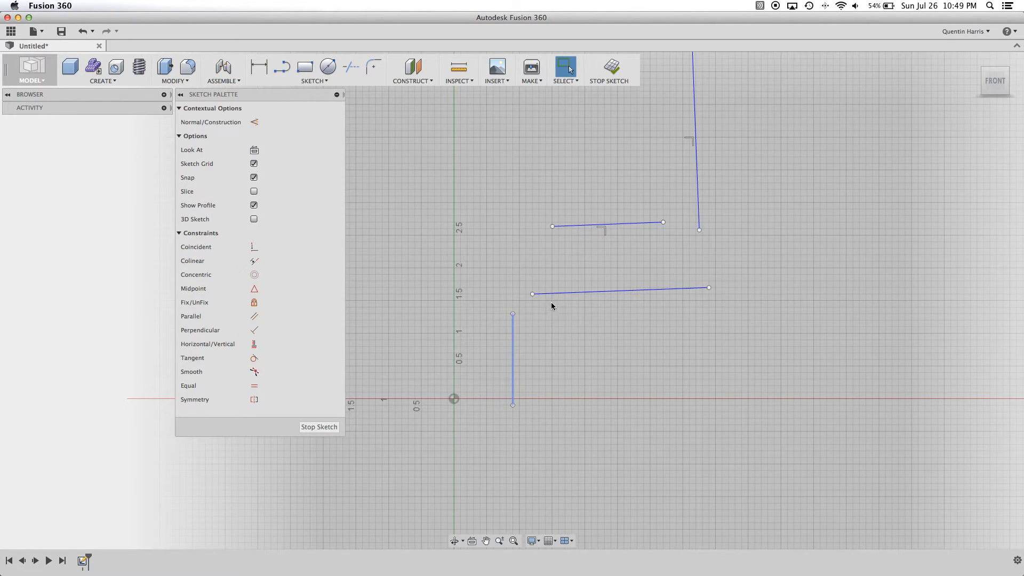
left_click(543, 319)
left_click(532, 294)
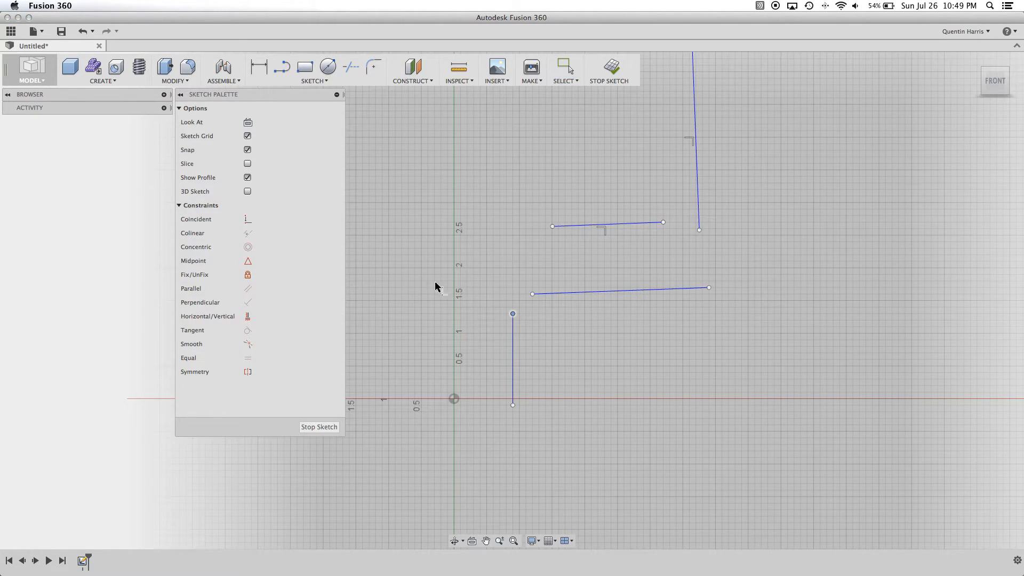
left_click(532, 294)
key("Escape")
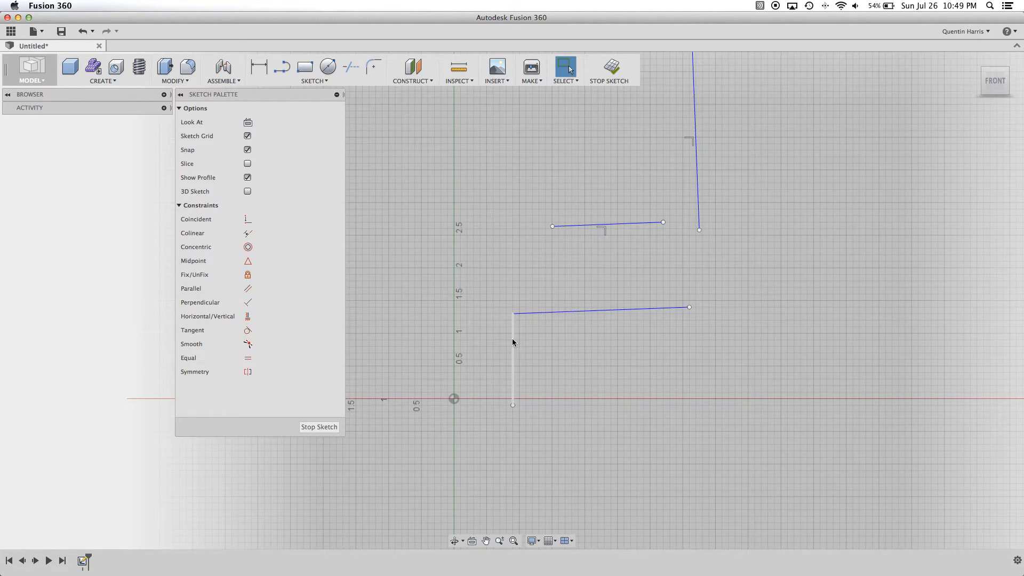
- Apply a Perpendicular constraint between the two lines joined at the corner
left_click(512, 339)
left_click(551, 313)
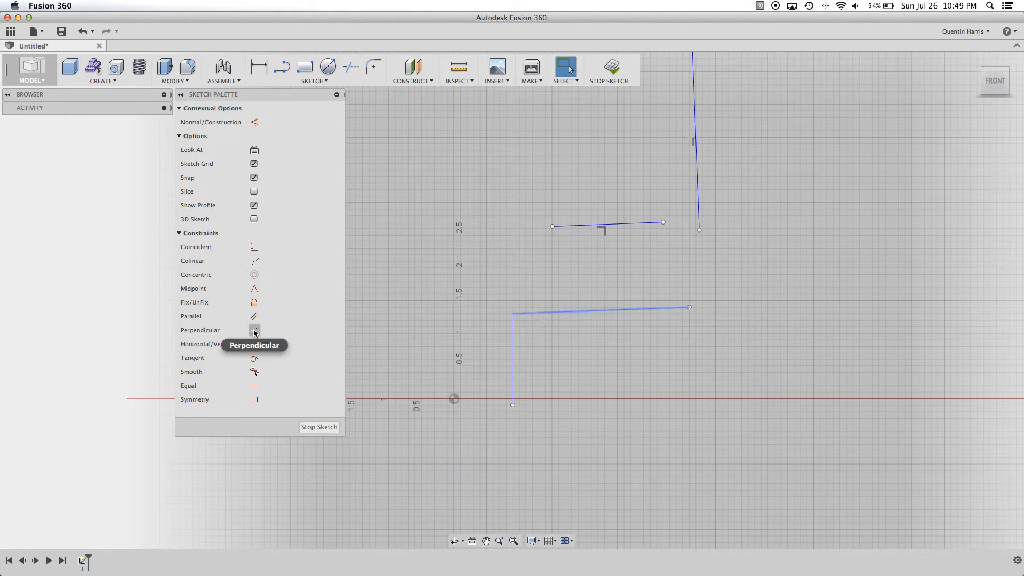
scroll(600, 353, "up", 3)
scroll(587, 355, "down", 3)
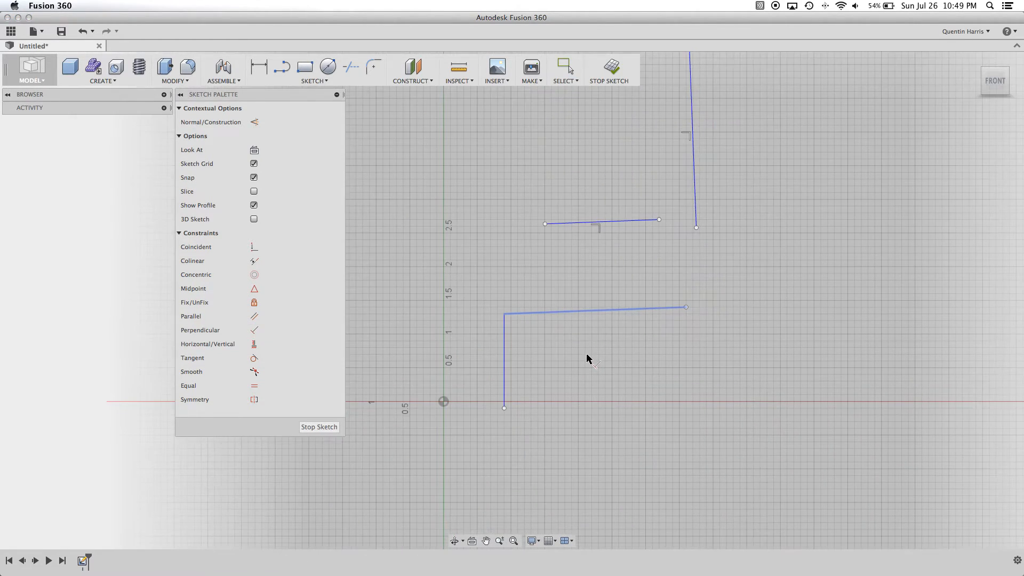
key("Escape")
left_click(533, 313)
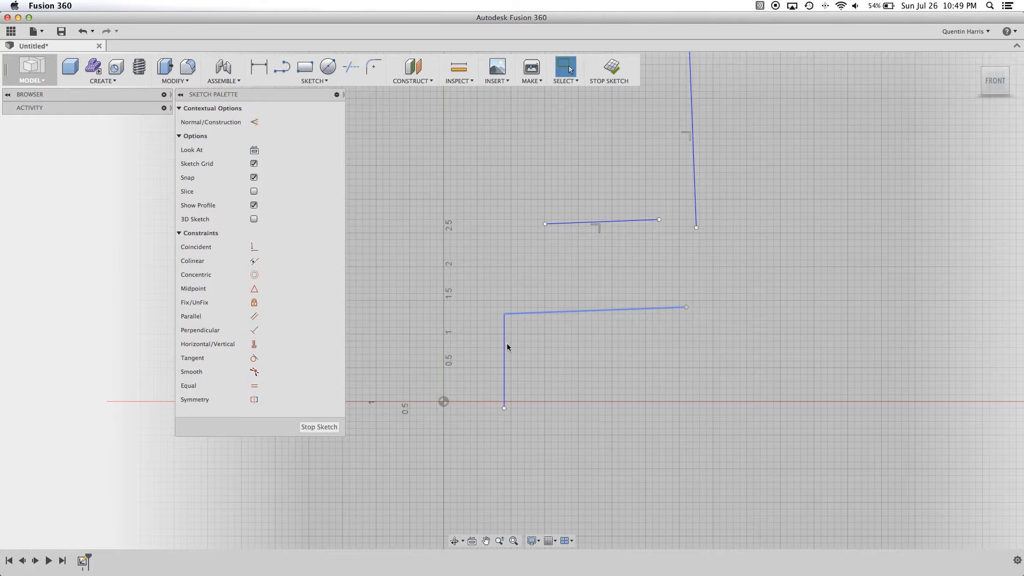
left_click(503, 350, "shift")
left_click(254, 330)
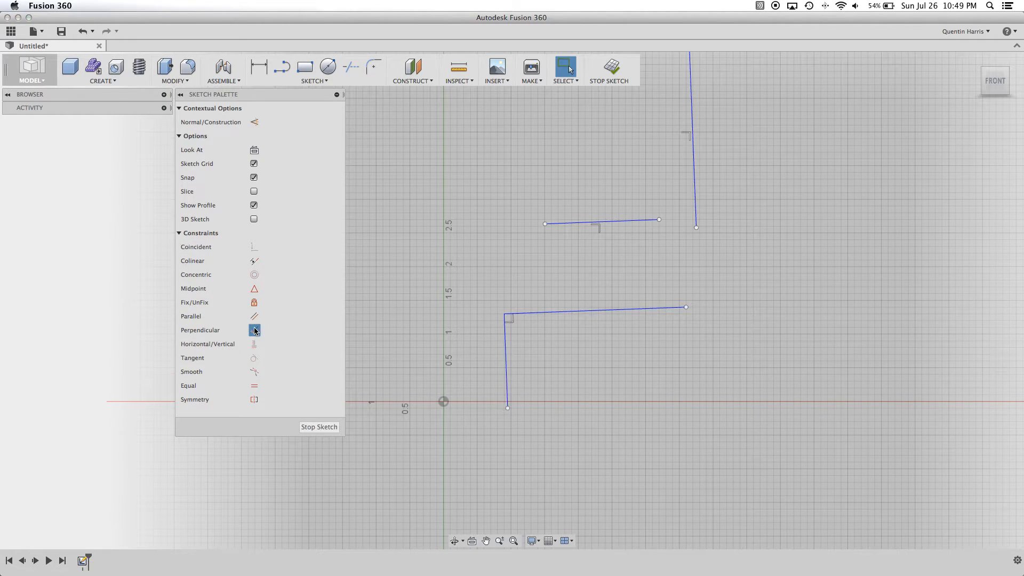
scroll(571, 383, "up", 3)
scroll(571, 384, "down", 1)
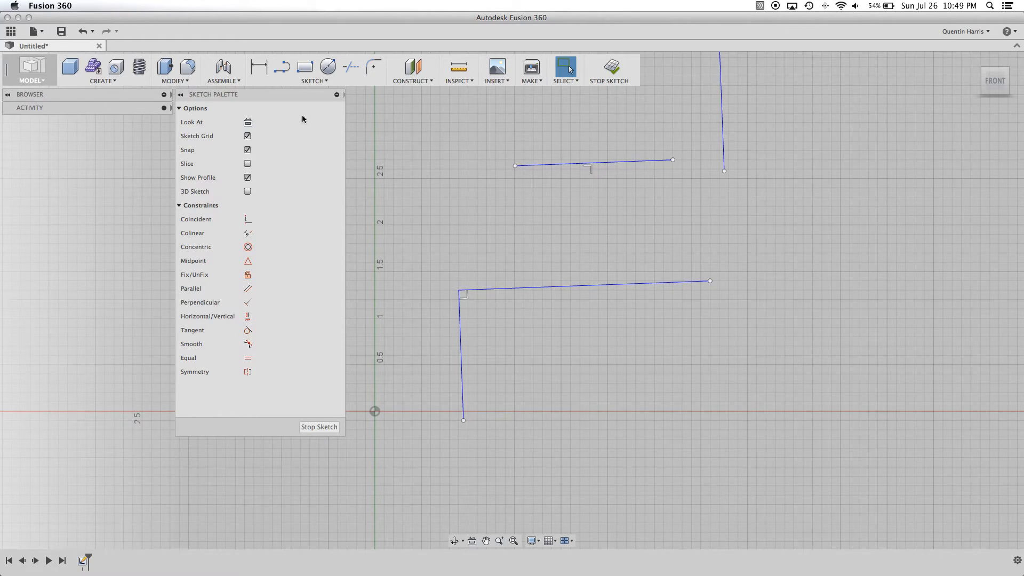
- Undo the Perpendicular and Coincident constraints, the moves and the drawn lines, back to the original single upper line
left_click(83, 31)
left_click(82, 32)
left_click(83, 32)
left_click(84, 32)
left_click(83, 32)
left_click(83, 32)
left_click(84, 32)
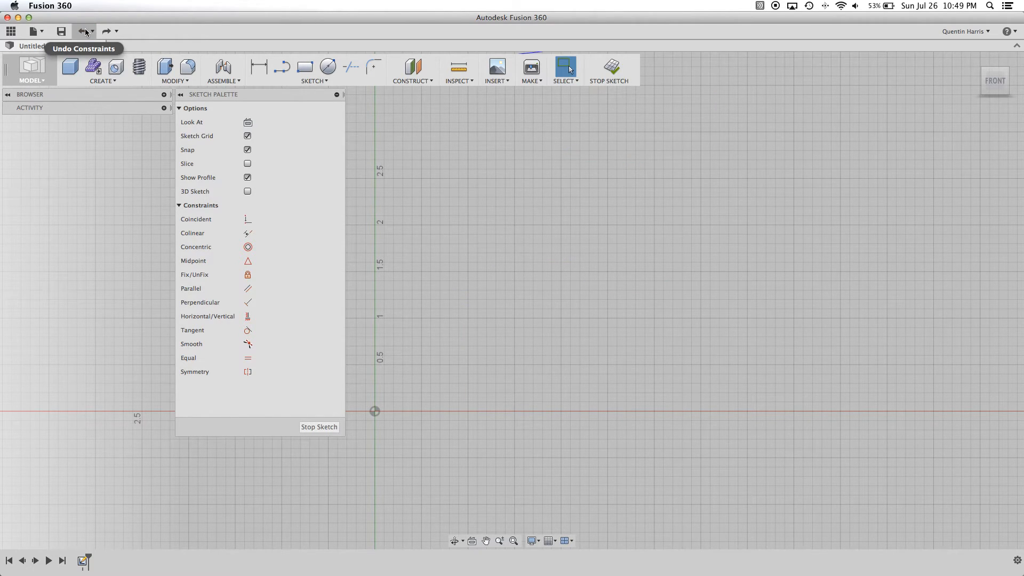
- Draw a circle above the horizontal axis and just to the right of the vertical axis
left_click(328, 66)
left_click(479, 267)
left_click(542, 327)
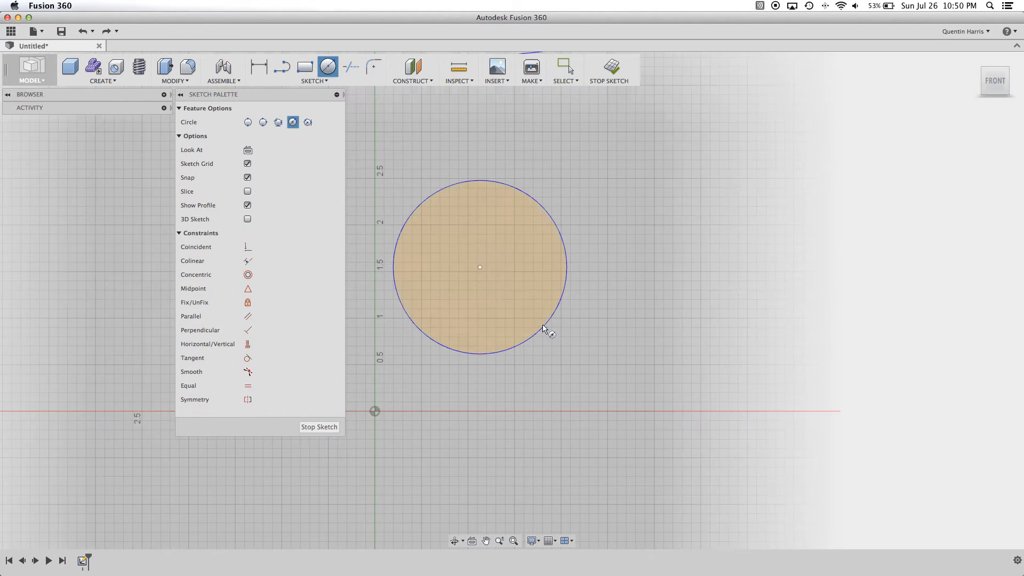
key("Escape")
- Draw a line above the circle, sloping down to the right without touching it
left_click(282, 66)
left_click(691, 187)
key("Escape")
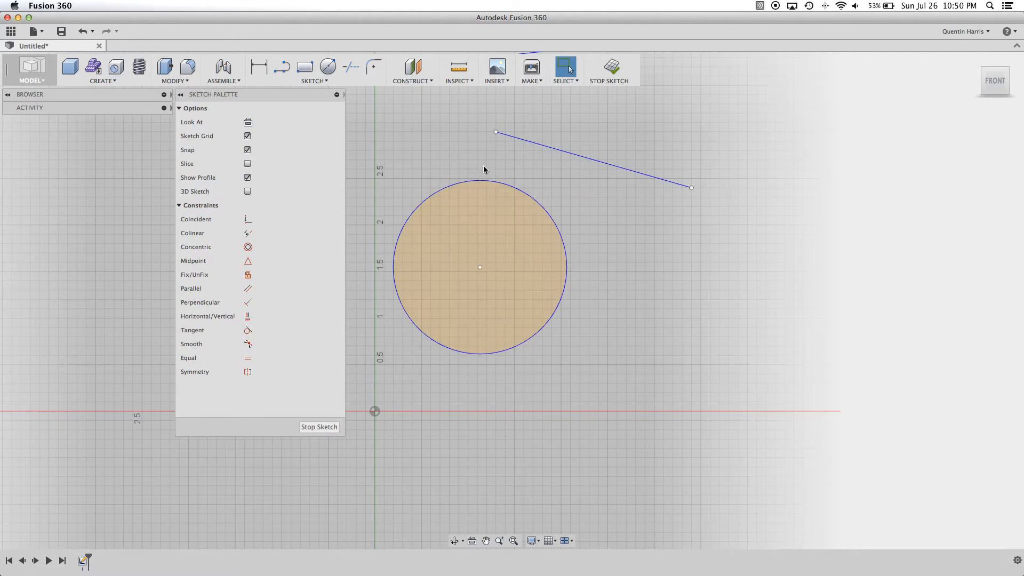
left_click(282, 66)
left_click(520, 191)
left_click(654, 224)
key("Escape")
left_click(82, 31)
left_click(279, 72)
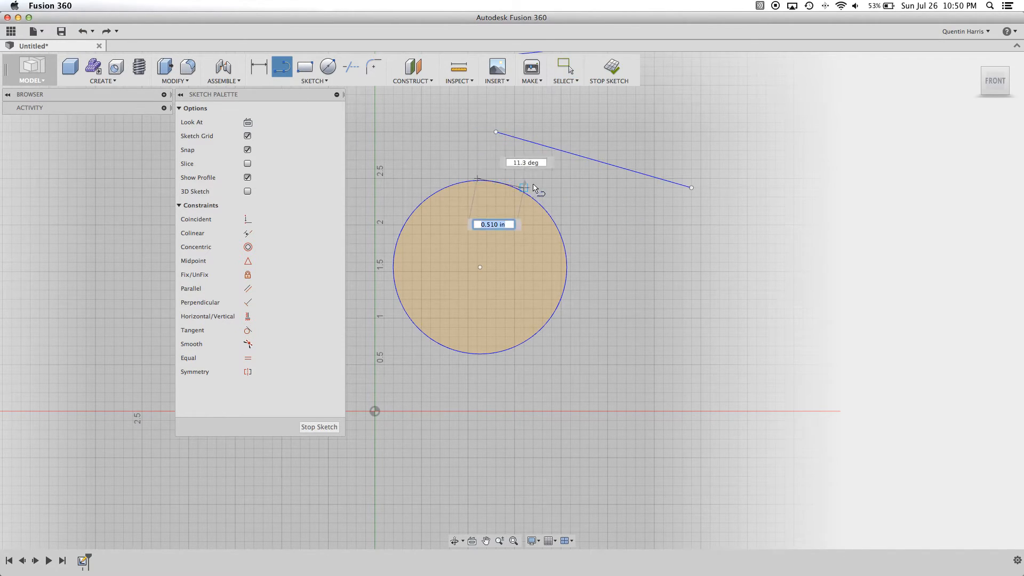
key("Escape")
- Draw a short line about 0.74 in long from the top of the circle, tangent to it and rising about 3.6 degrees
left_click(288, 76)
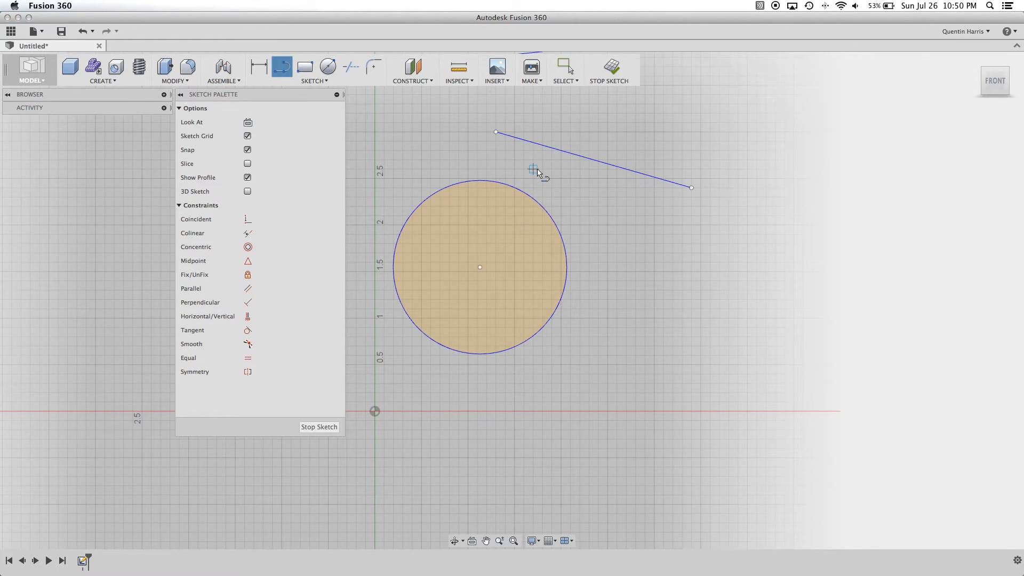
left_click(475, 180)
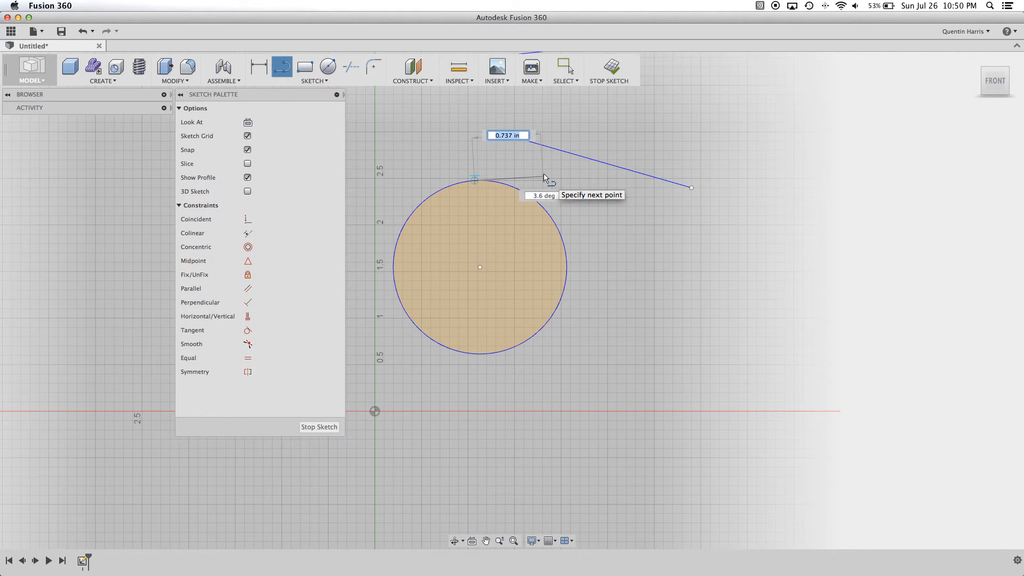
left_click(544, 177)
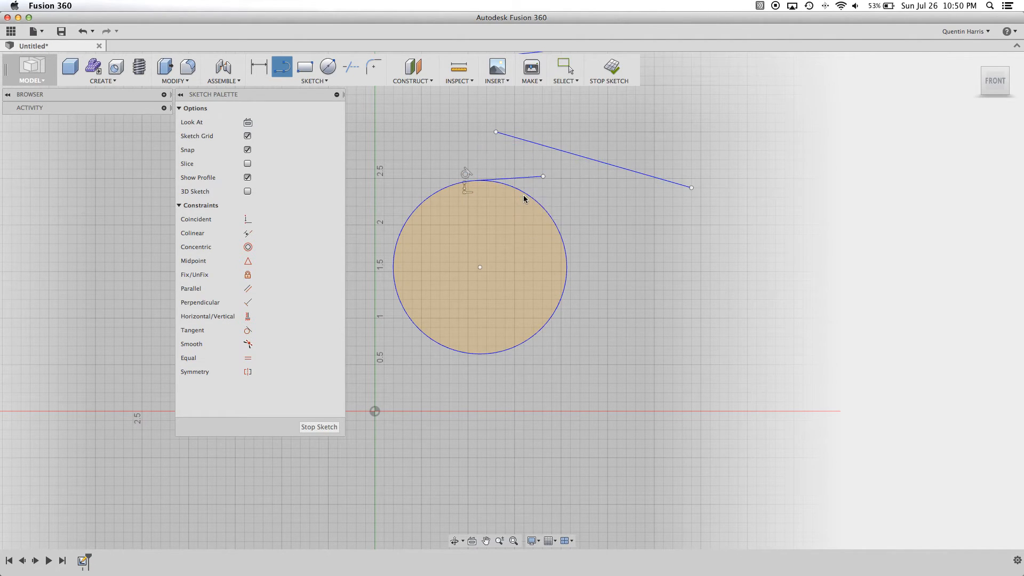
key("Escape")
- Move the sloping line to the right of the circle and apply a Tangent constraint between the two
mouse_move(577, 160)
left_mouse_down()
mouse_move(699, 248)
mouse_move(664, 307)
left_mouse_up()
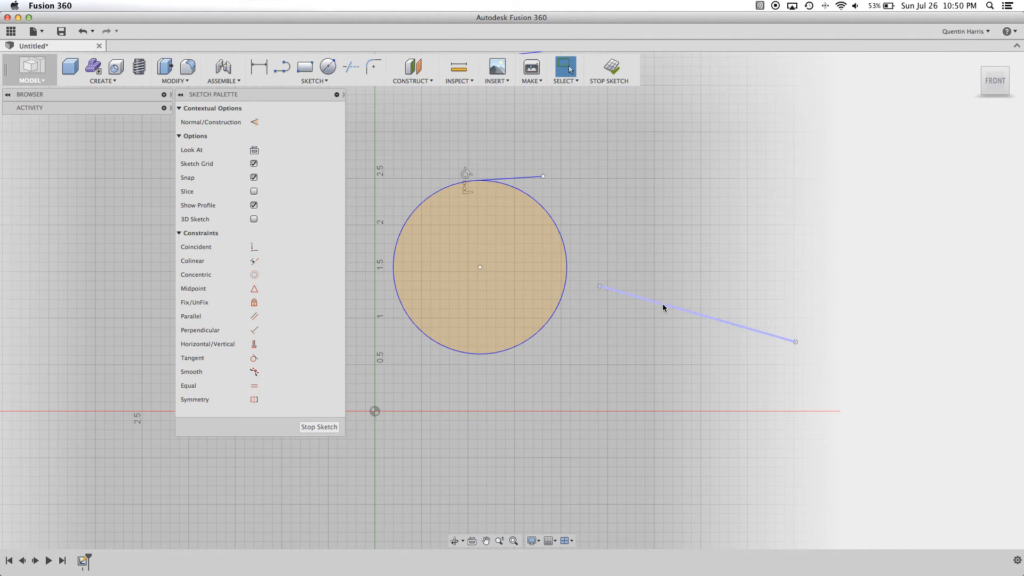
left_click(567, 273)
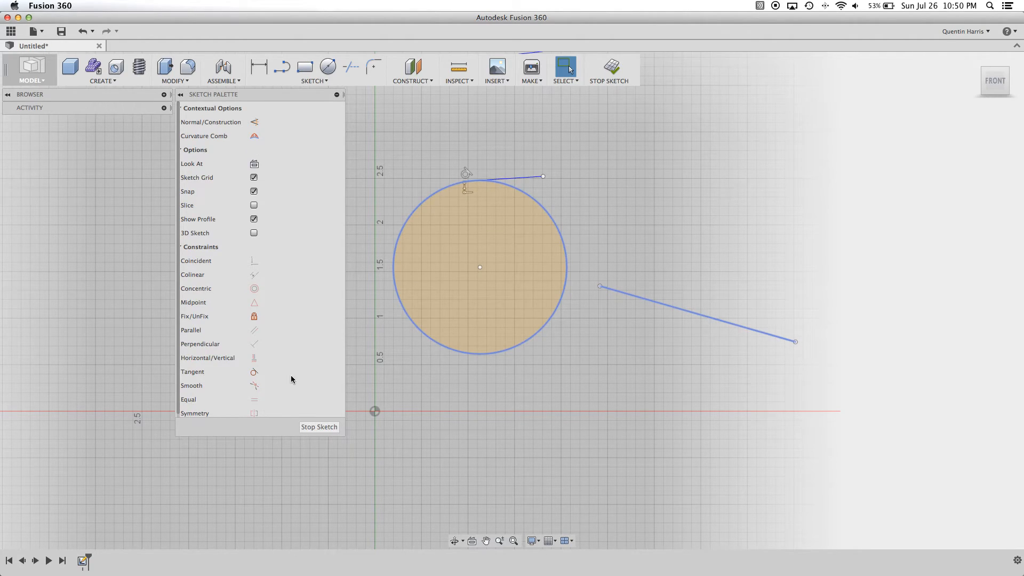
left_click(255, 372)
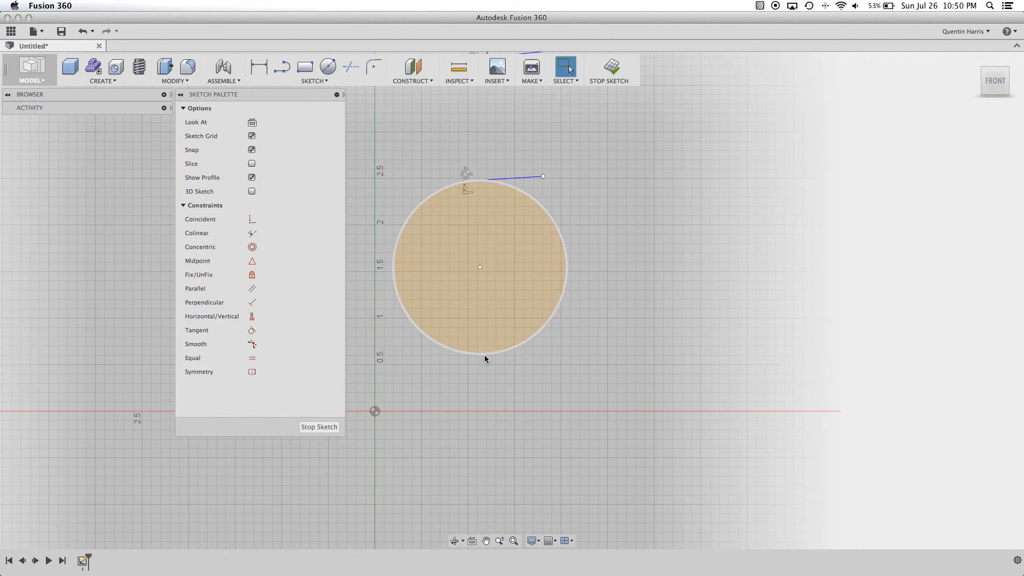
- Slide the tangent line around to the circle's upper left and enlarge the circle to test the Tangent constraint
scroll(503, 316, "down", 3)
left_click_drag(501, 156, 436, 260)
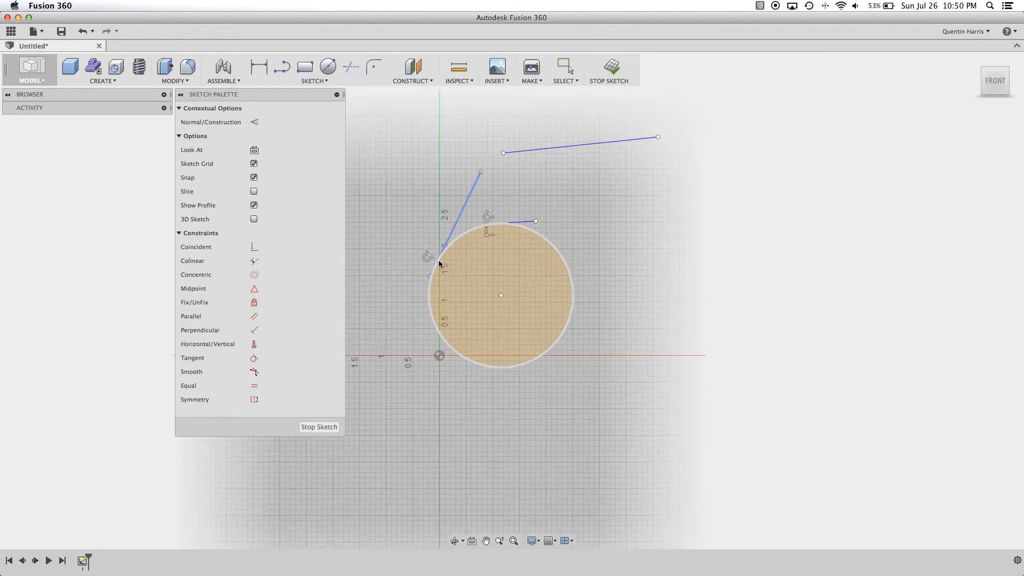
scroll(437, 259, "up", 3)
left_click_drag(461, 213, 429, 240)
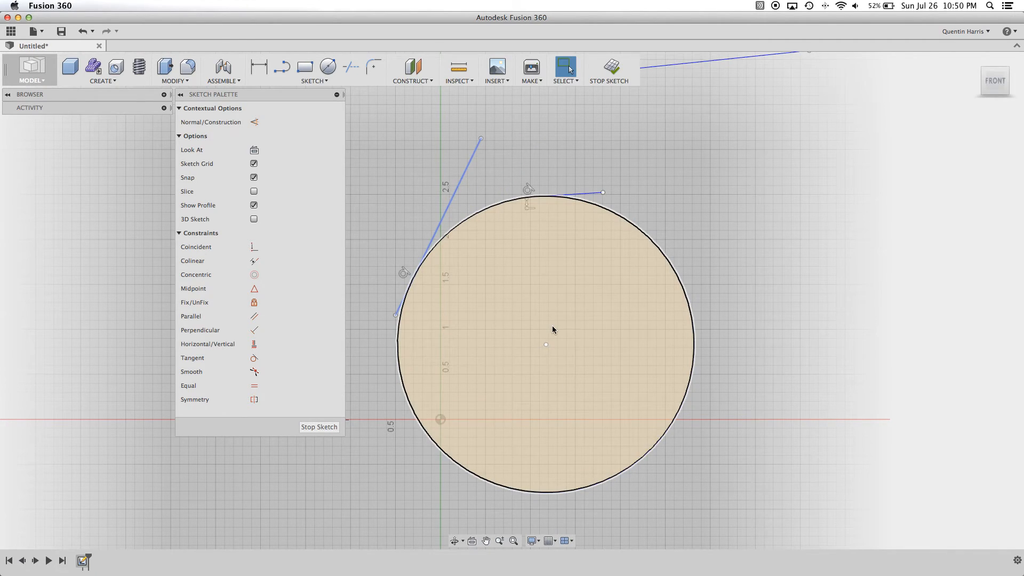
scroll(575, 275, "down", 3)
middle_click_drag(555, 249, 529, 275)
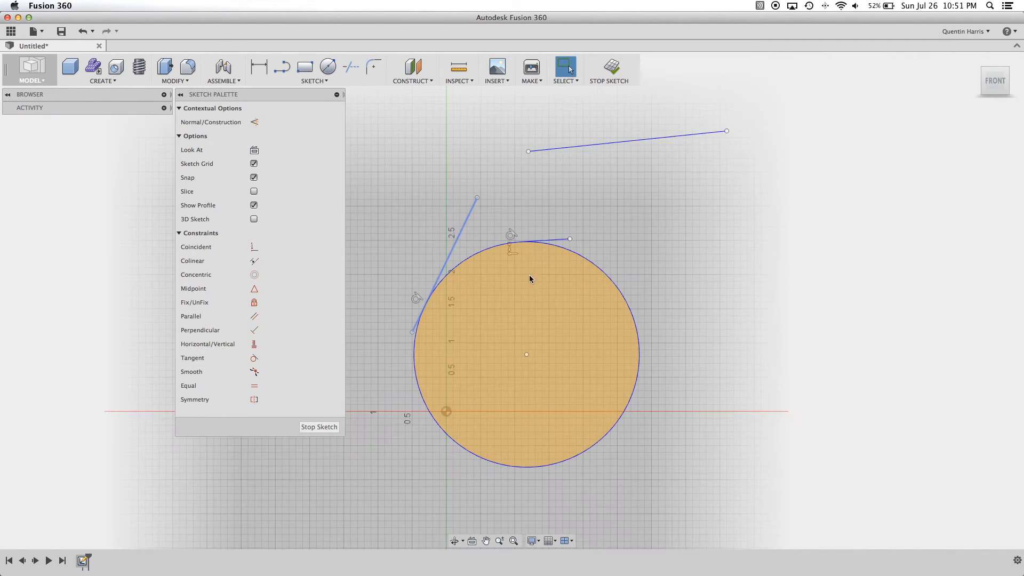
- Undo the tangent demonstration until the circle and both lines touching it are removed
left_click(83, 32)
left_click(85, 33)
left_click(85, 37)
left_click(85, 37)
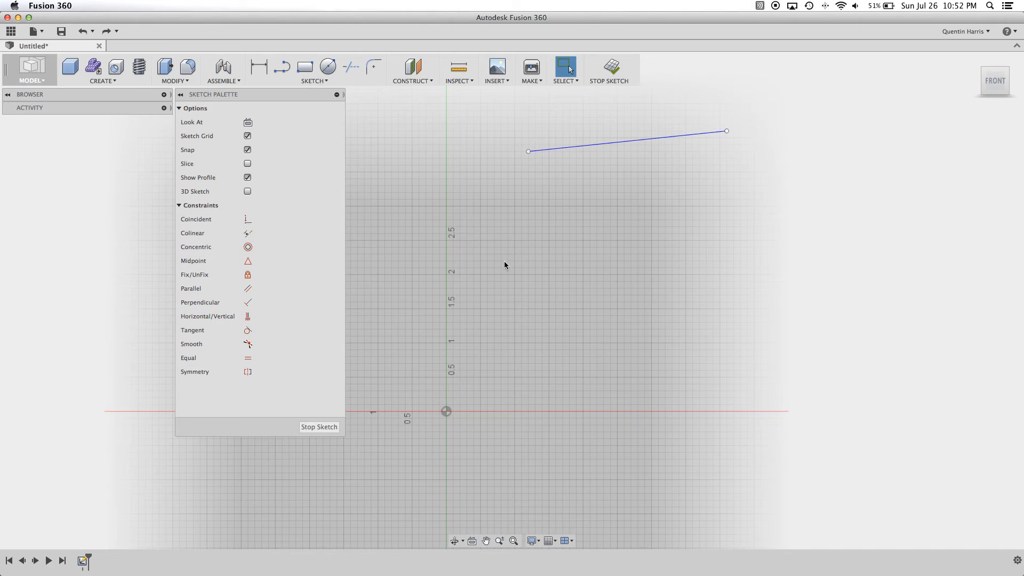
- Draw three separate circles in a row beneath the sloping line, the middle one about 0.89 in in diameter
left_click(327, 67)
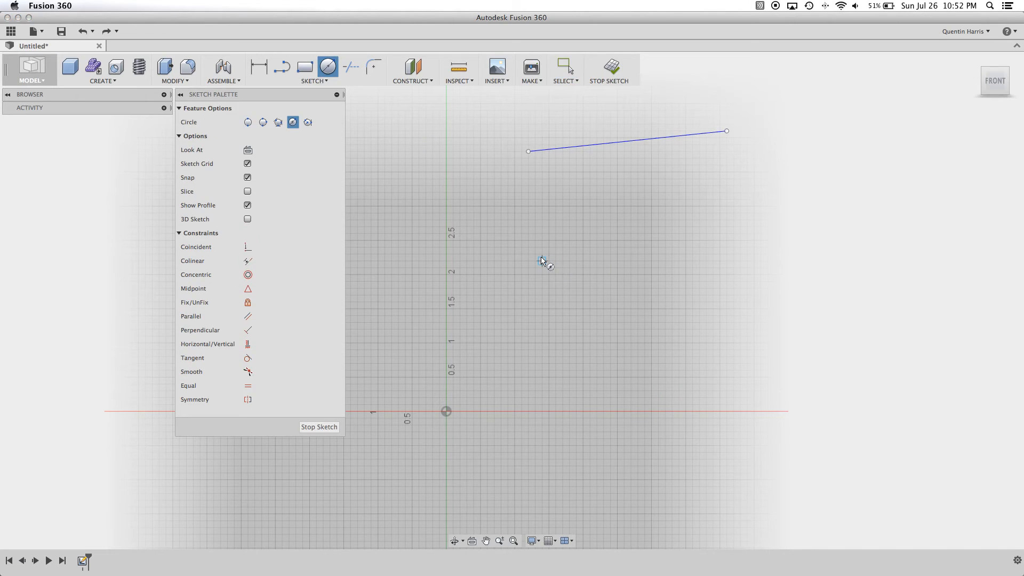
left_click(486, 233)
left_click(520, 260)
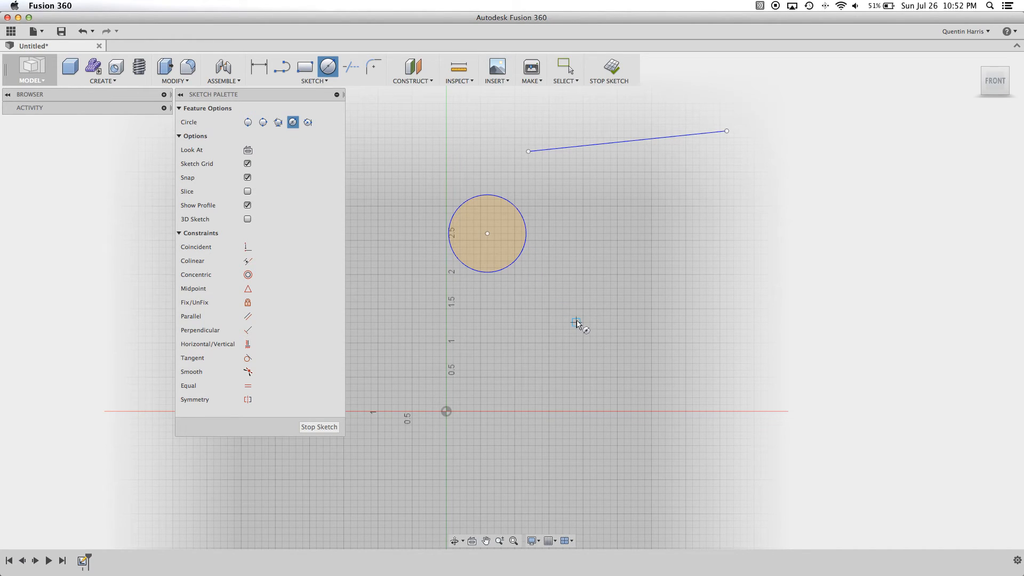
left_click(569, 233)
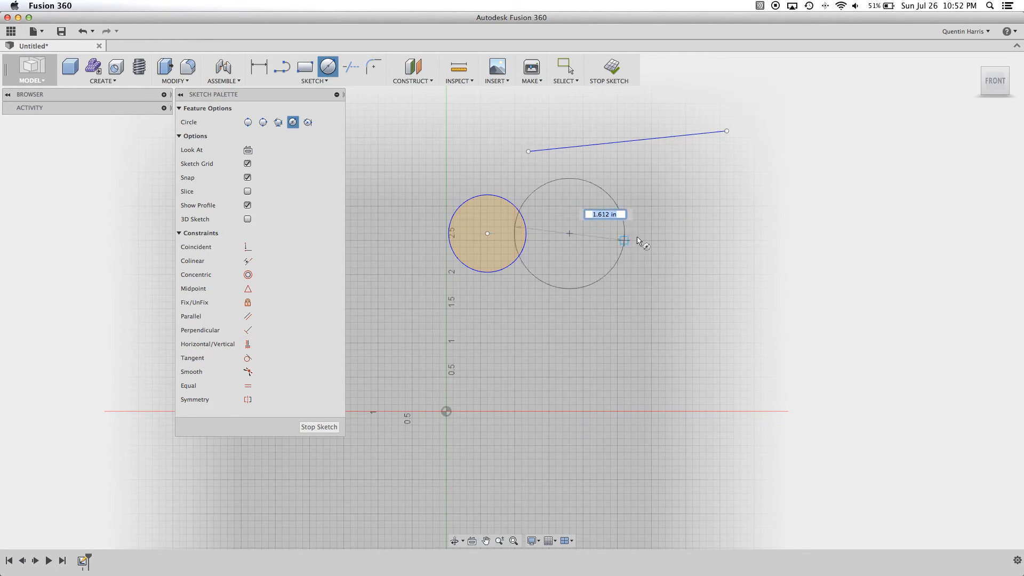
left_click(598, 246)
left_click(665, 226)
left_click(688, 254)
key("Escape")
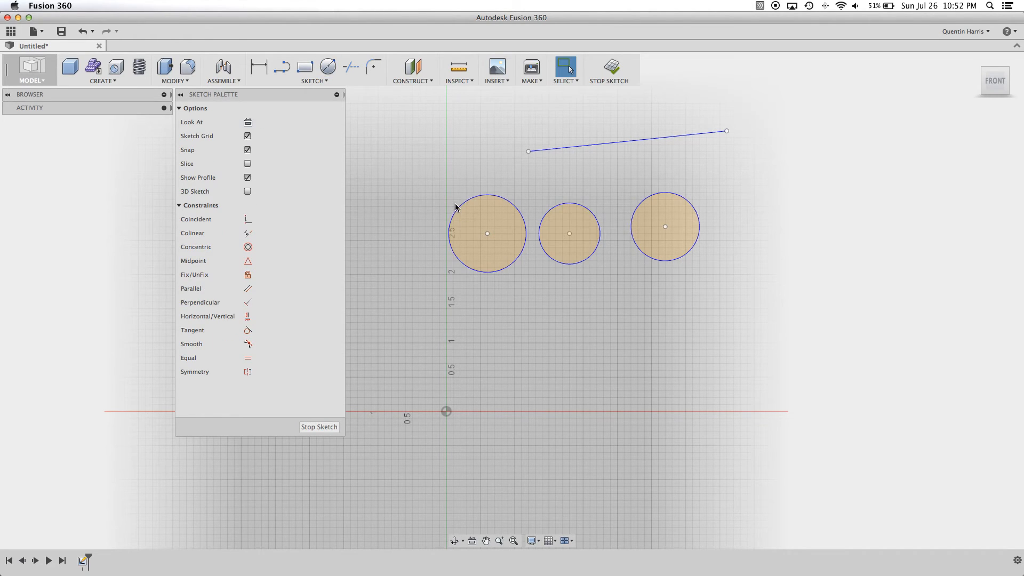
- Dimension the diameter of the first circle, nearest the vertical axis, as 1 in
left_click(259, 66)
left_click(464, 207)
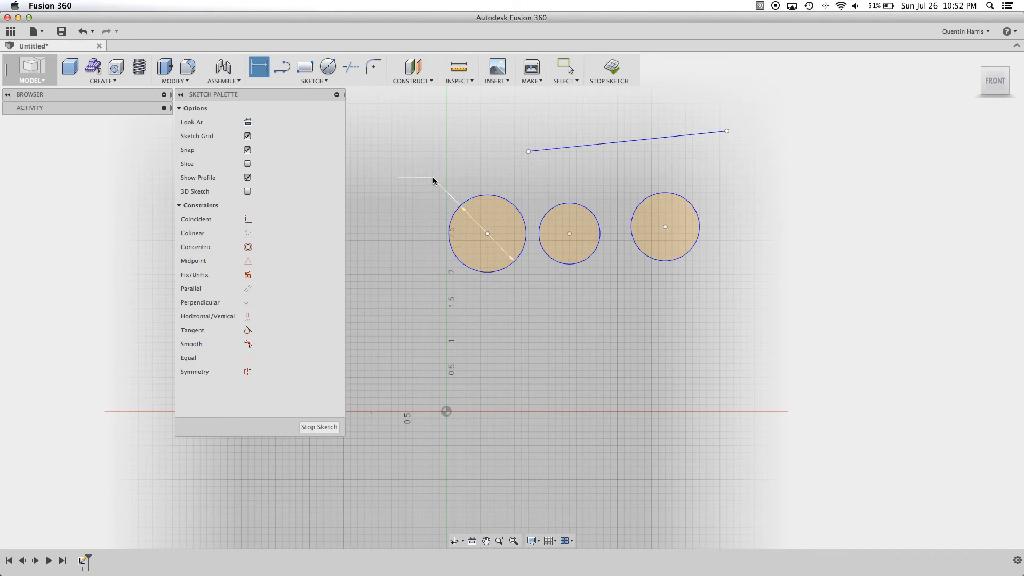
left_click(433, 177)
type("1")
key("Return")
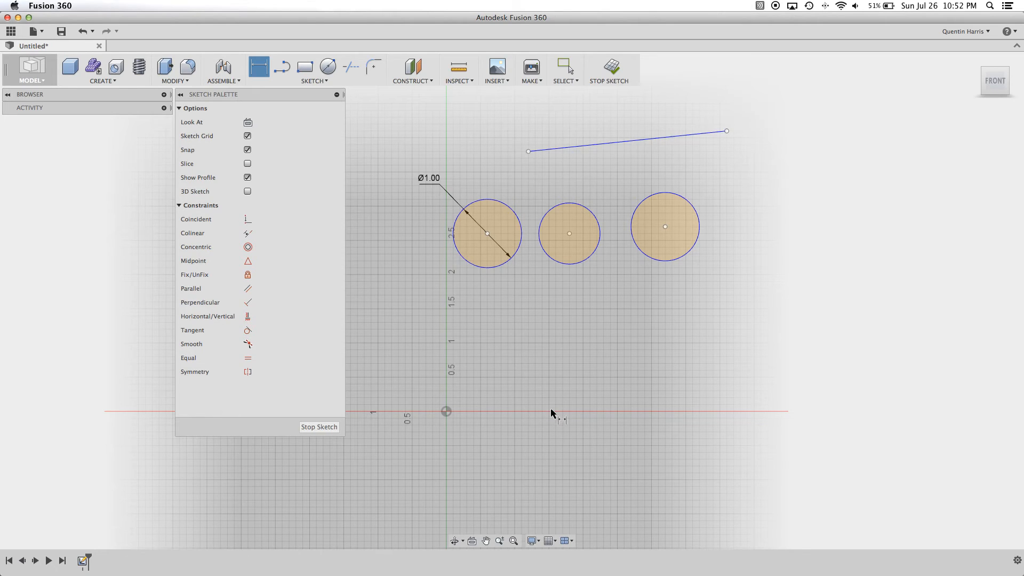
key("Escape")
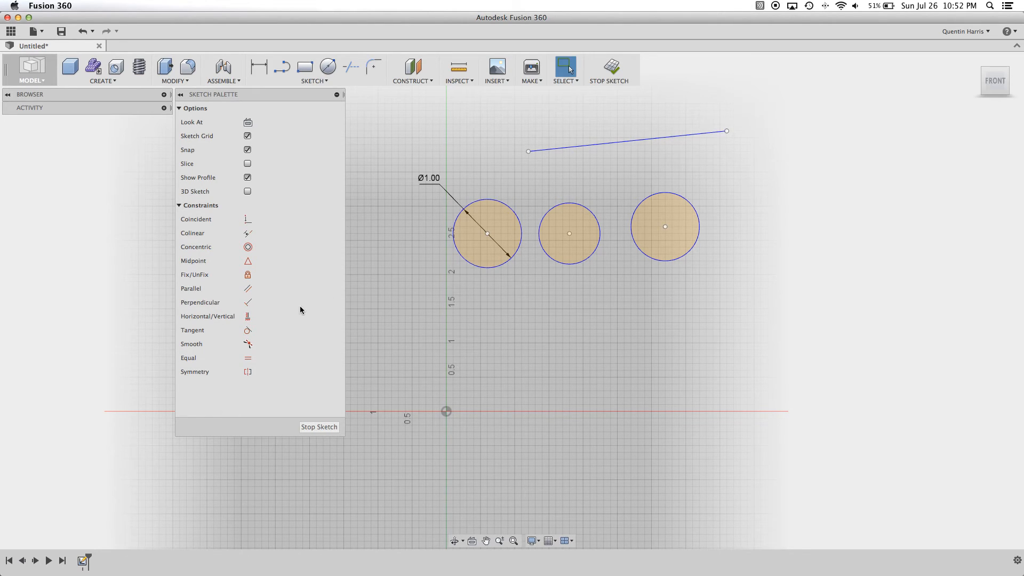
- Apply Equal constraints between the first and middle circles and between the middle and third circles
left_click(248, 358)
left_click(483, 200)
left_click(577, 210)
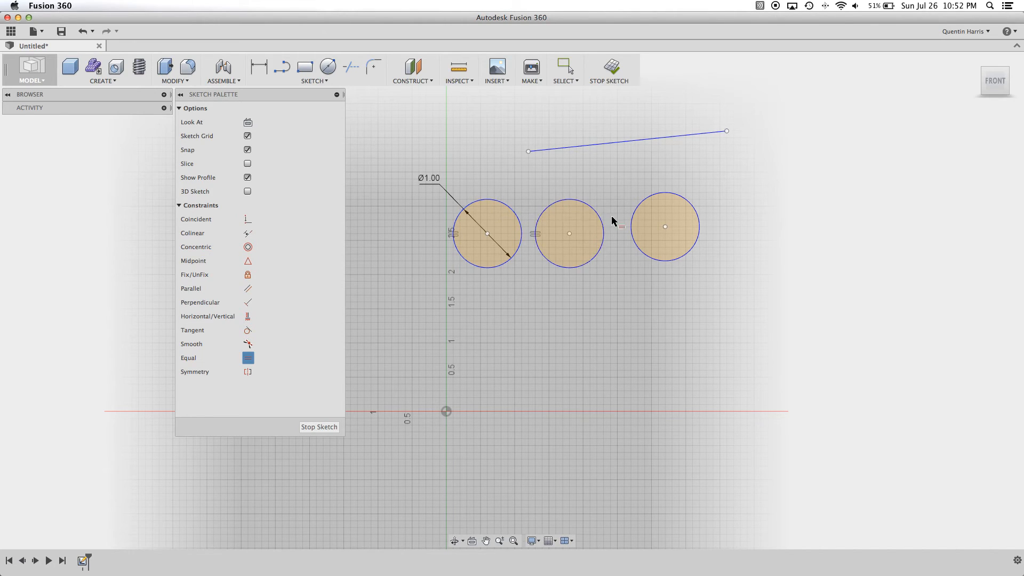
left_click(567, 203)
left_click(643, 200)
key("Escape")
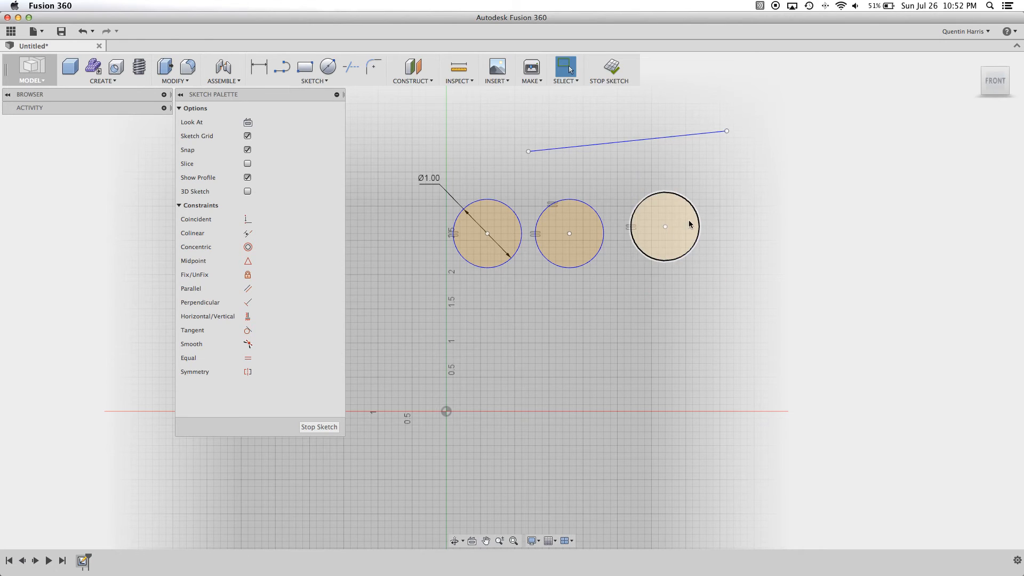
- Add a diameter dimension to the middle circle as a driven dimension, placed above and to the left of it
left_click(258, 66)
left_click(544, 210)
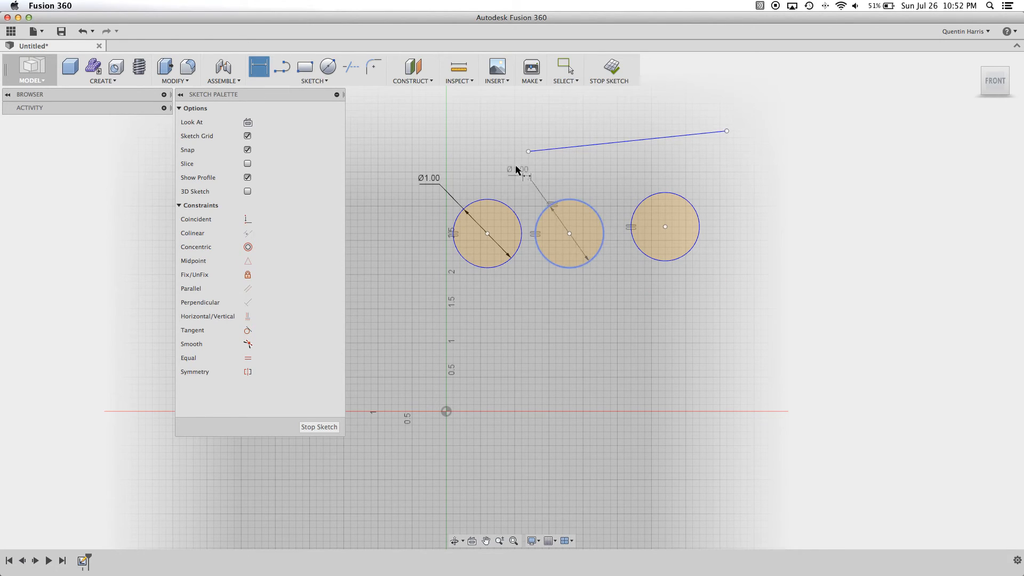
left_click(507, 164)
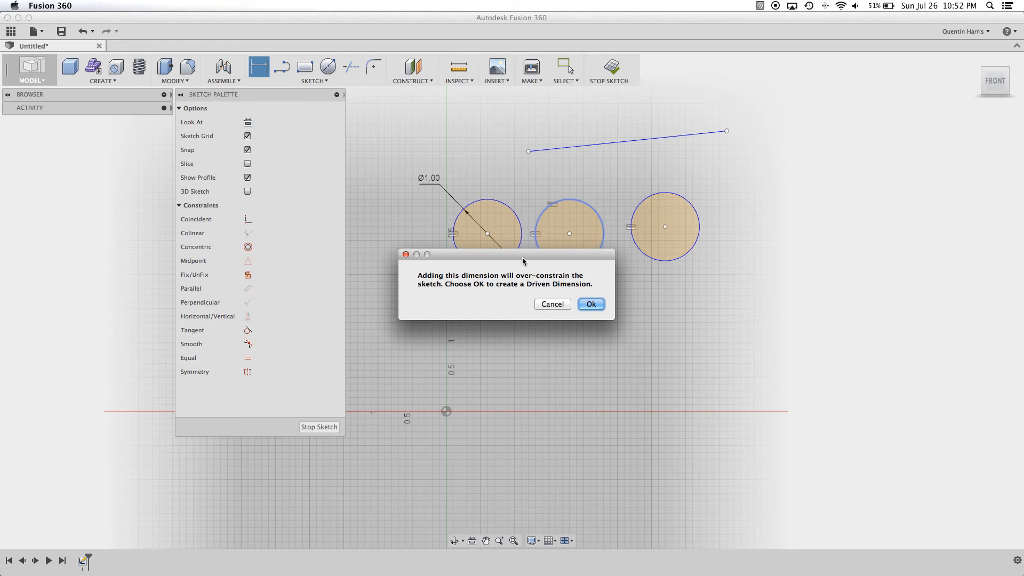
left_click_drag(522, 256, 579, 270)
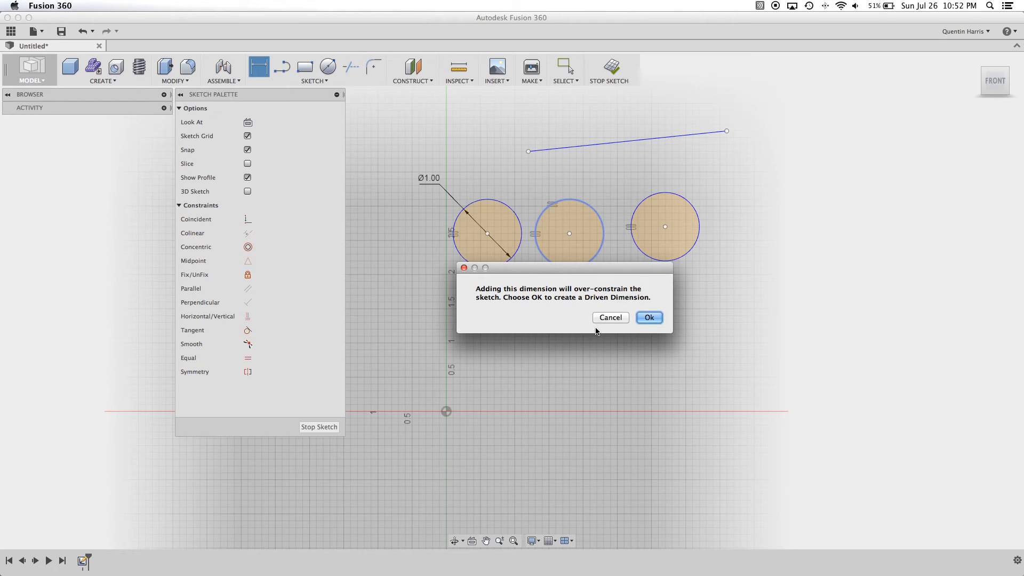
left_click(648, 317)
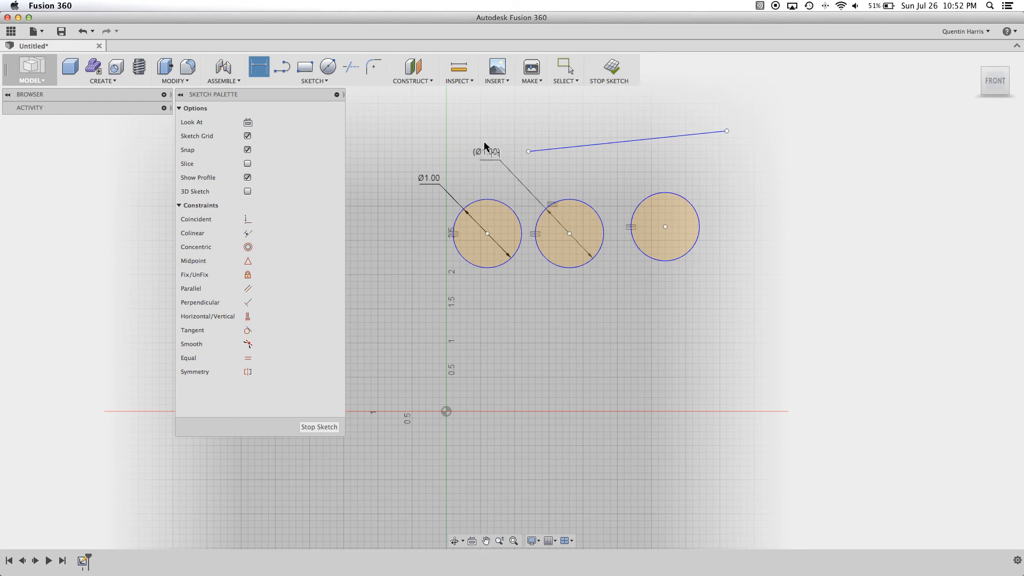
left_click(488, 155)
- Undo the driven dimension and both Equal constraints, keeping the first circle's diameter dimension
left_click(83, 32)
left_click(83, 32)
left_click(83, 33)
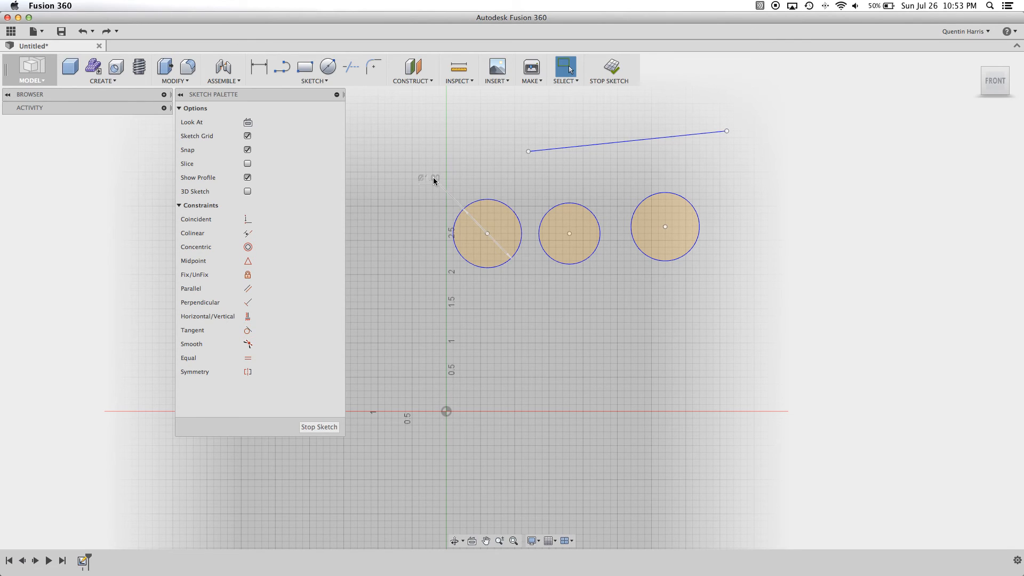
- Dimension the middle circle's diameter and link it to the first circle's dimension by entering d1
left_click(258, 68)
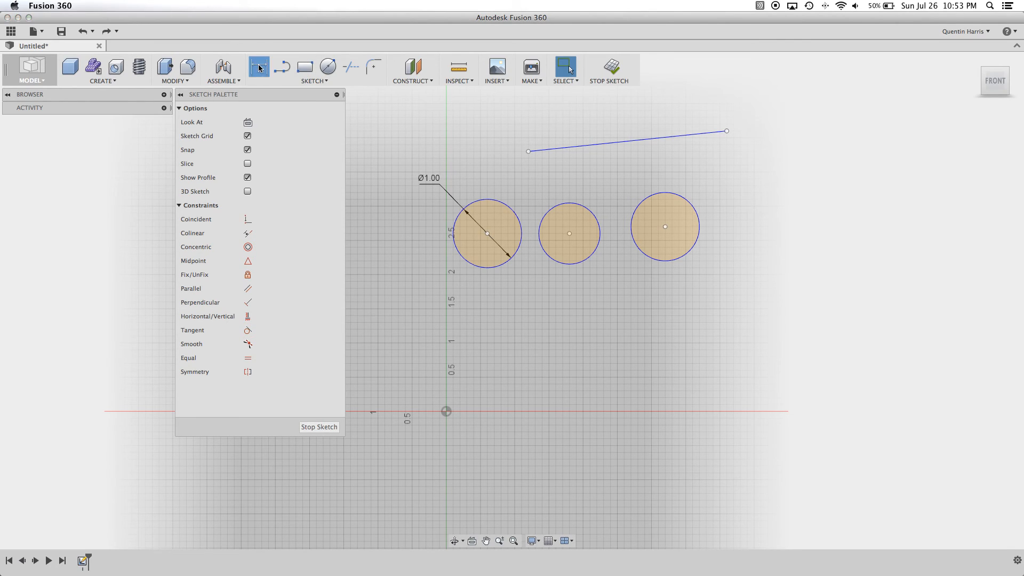
double_click(428, 180)
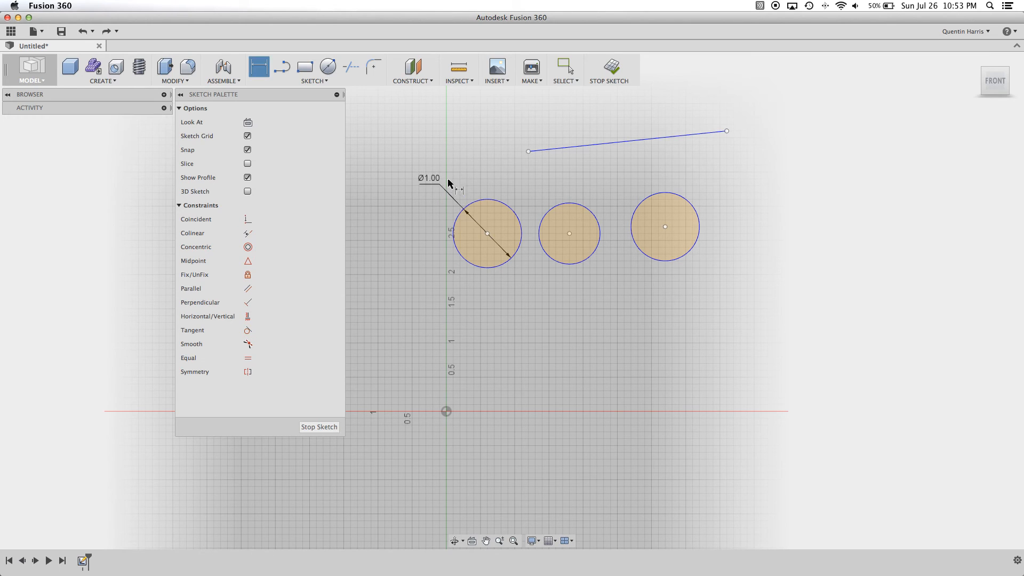
left_click(551, 204)
left_click(537, 186)
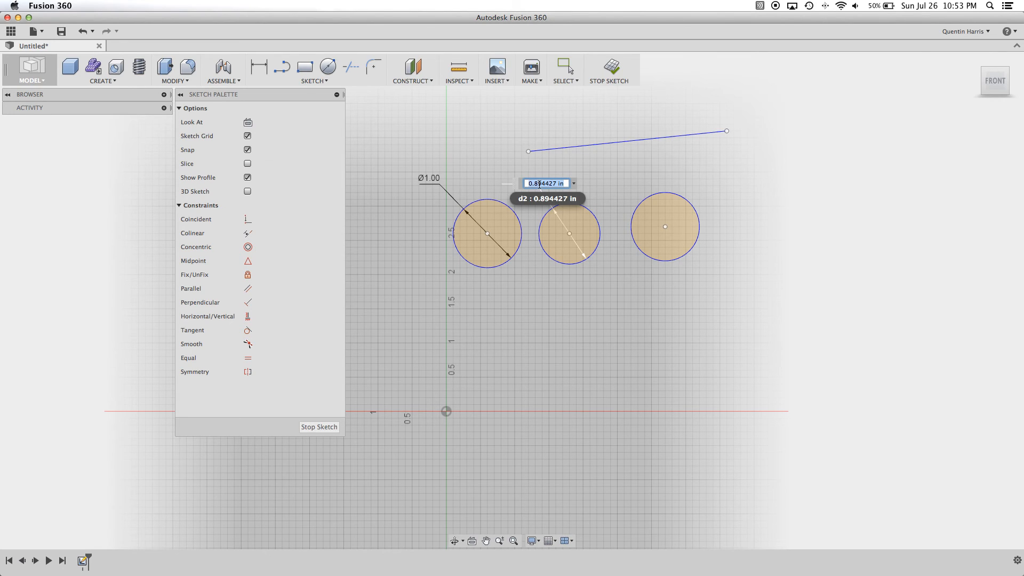
type("d1")
key("Return")
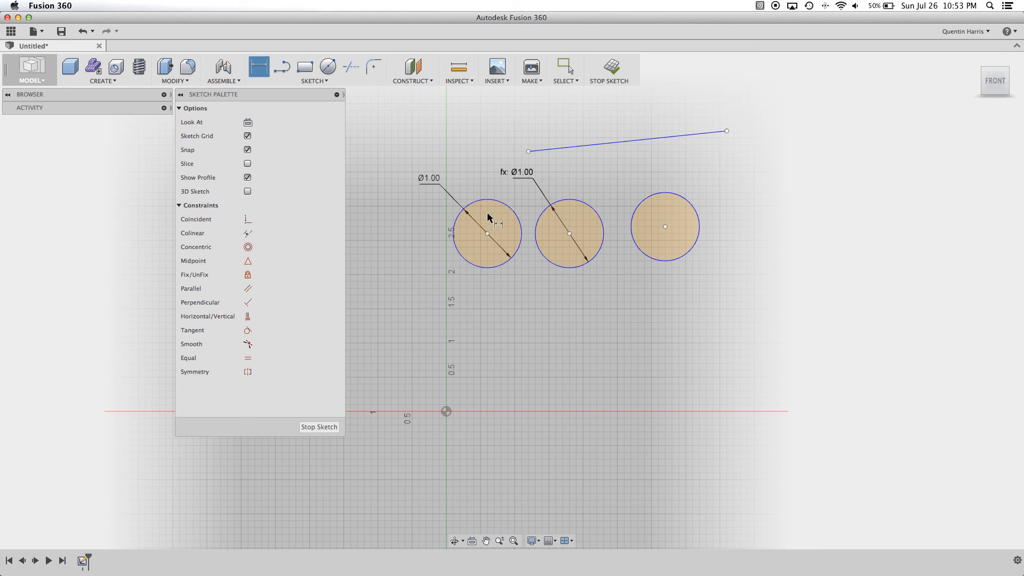
- Dimension the third circle's diameter and set it to the parameter d1 as well
left_click(664, 194)
left_click(632, 177)
type("d1")
key("Return")
- Display the available sketch commands to look through them
left_click(322, 81)
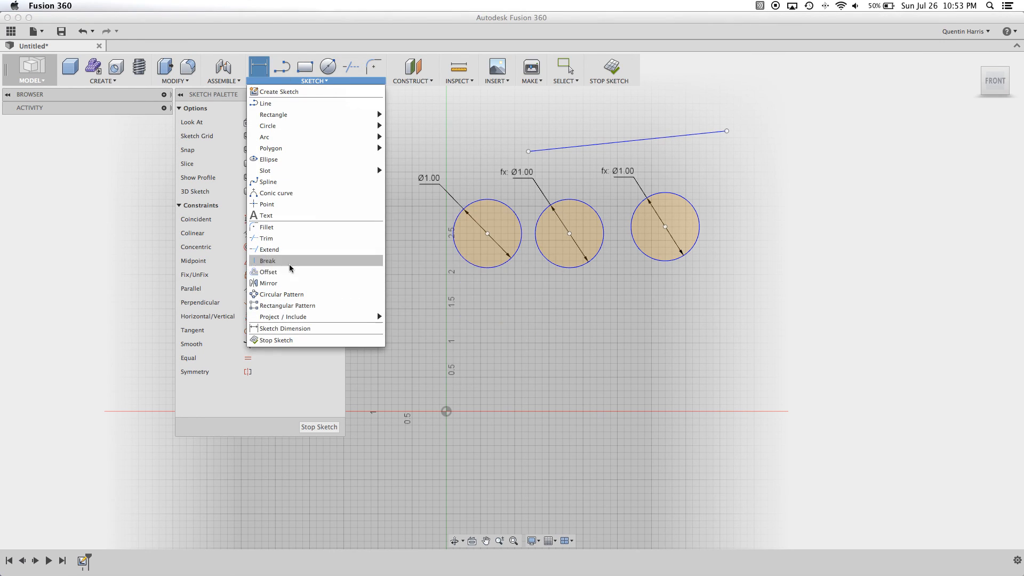